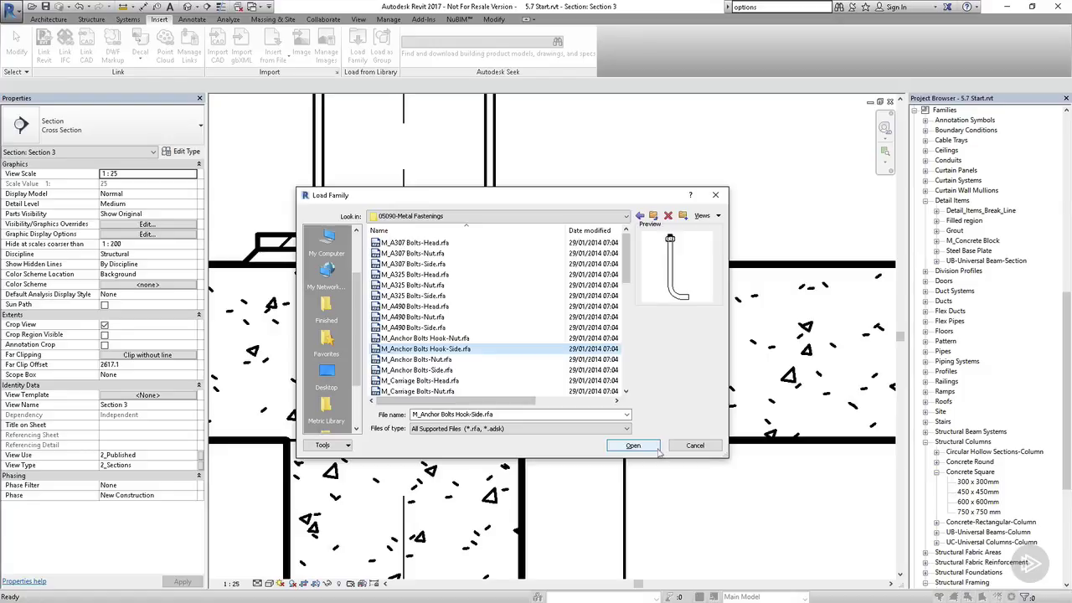
Step: Load the hook-side anchor bolt family and place one bolt at the base plate
left_click(658, 450)
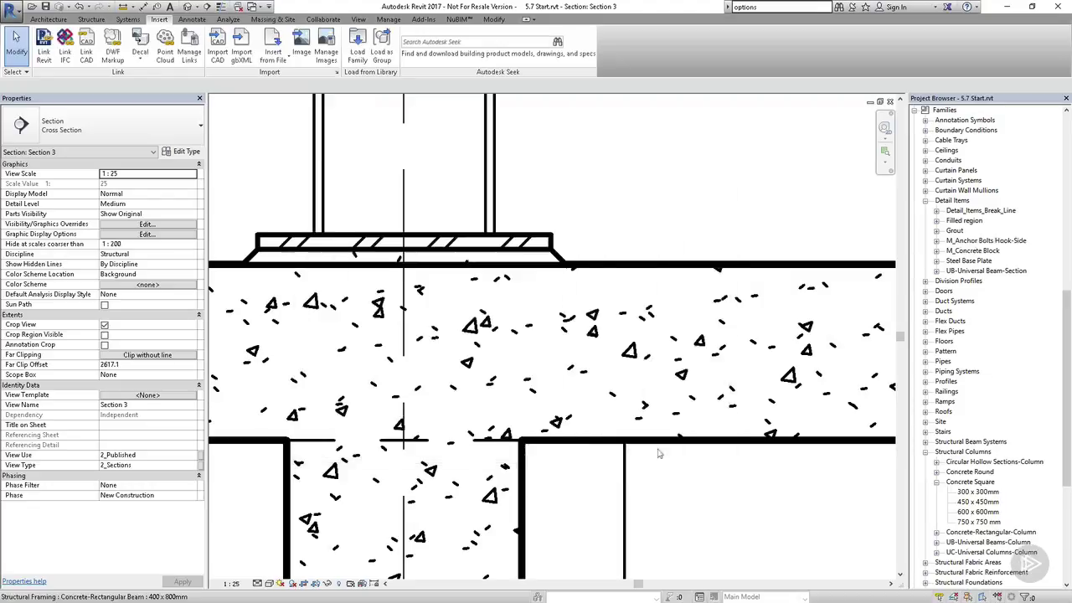
left_click(190, 20)
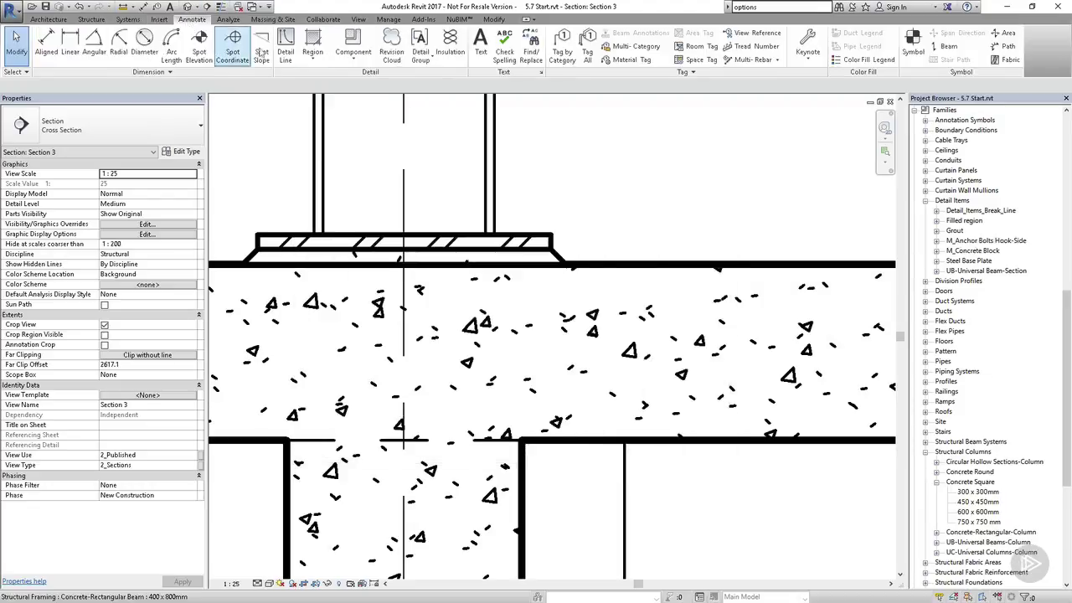
left_click(353, 39)
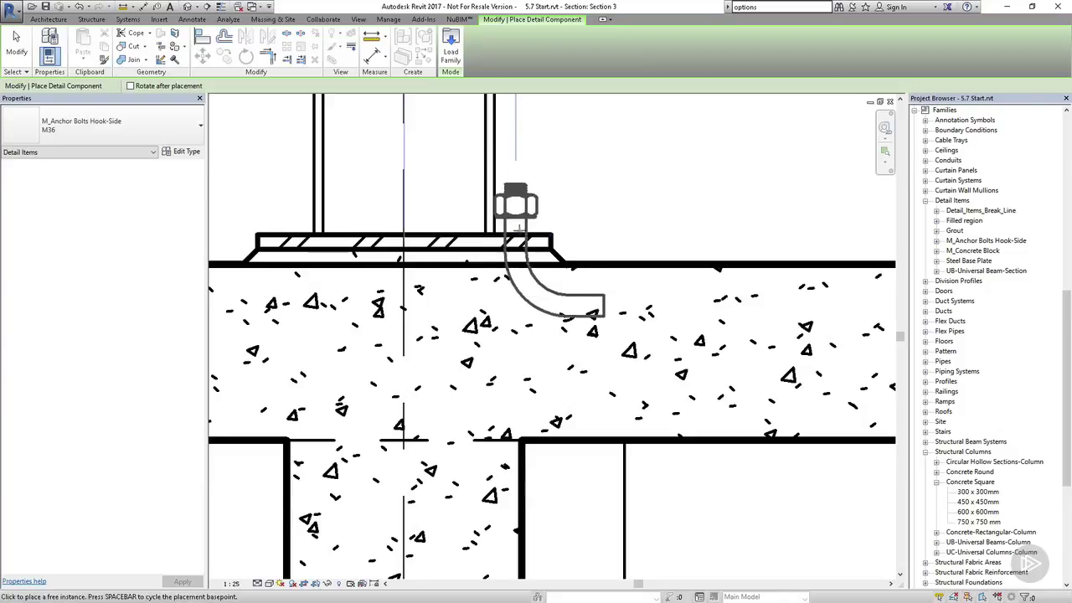
left_click(523, 237)
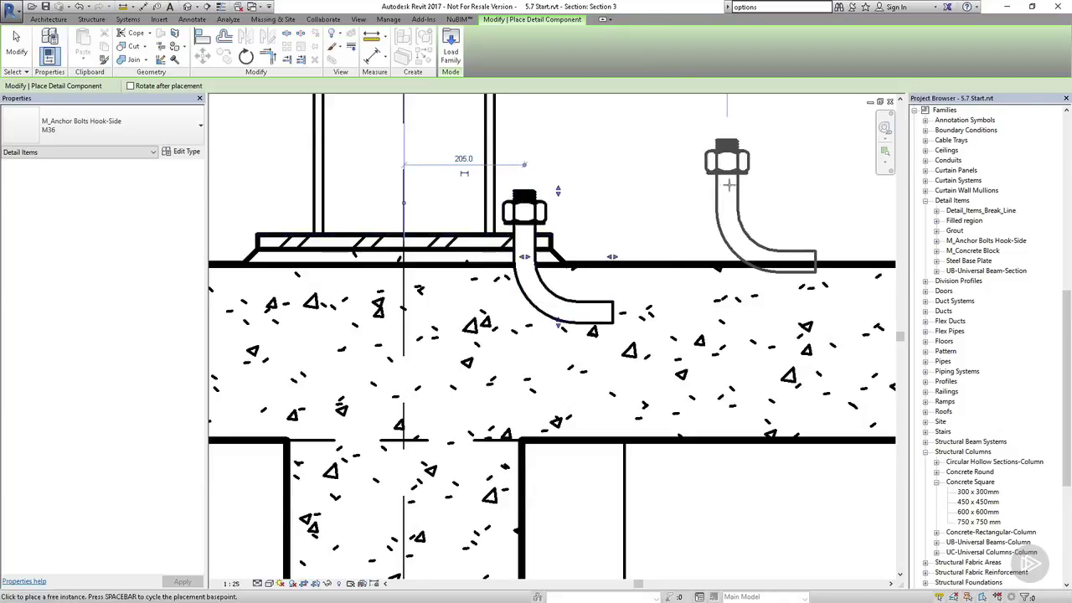
key("Escape")
key("Escape")
Step: Change the placed bolt to size M20 and set its Length to 250
left_click(545, 214)
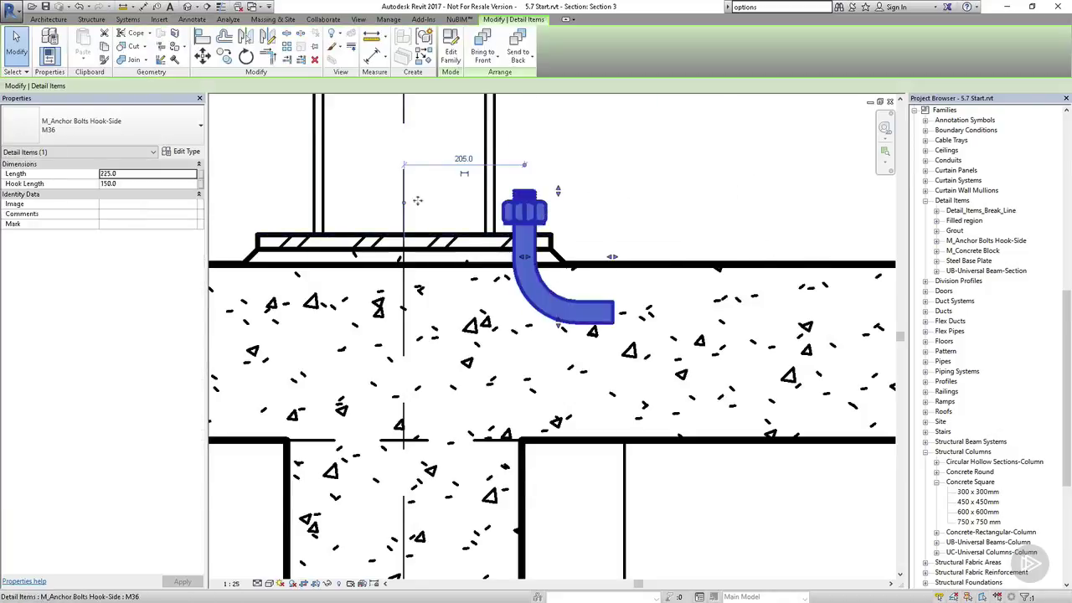
left_click(146, 128)
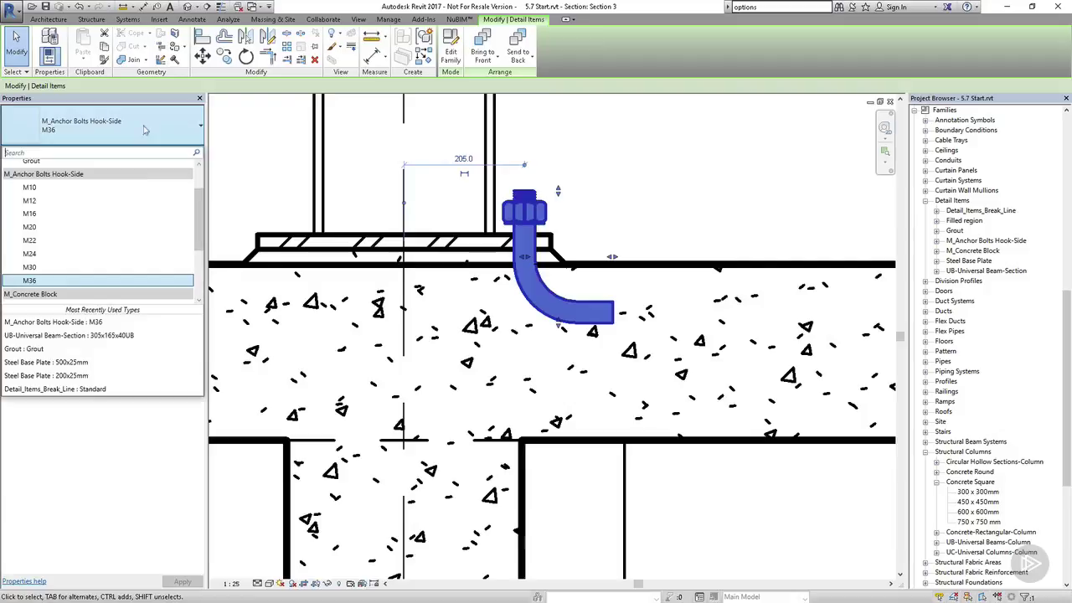
left_click(149, 226)
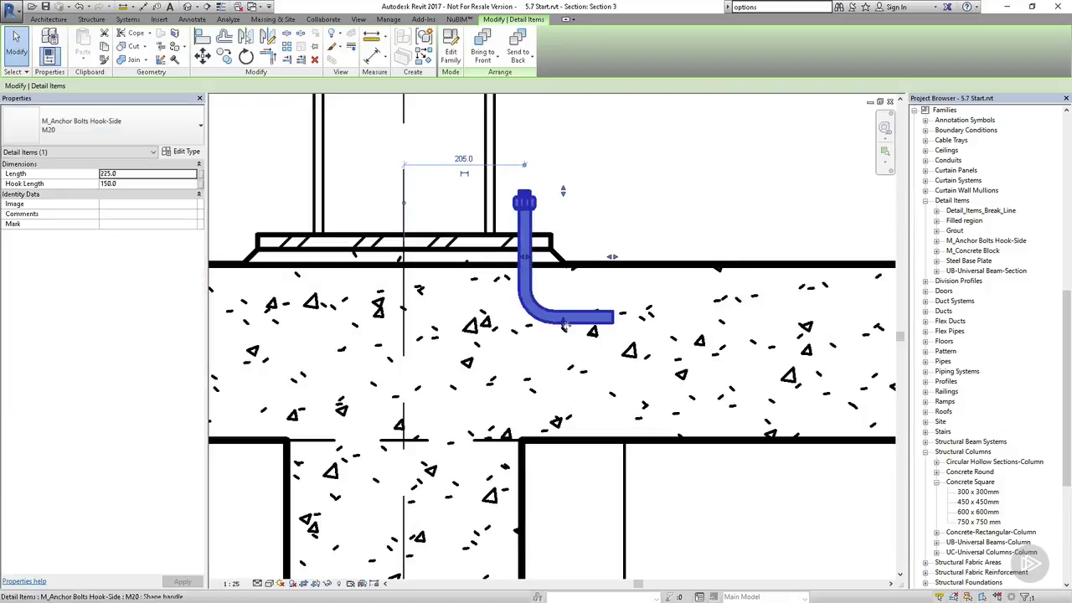
left_click_drag(568, 328, 574, 399)
left_click(166, 174)
type("250")
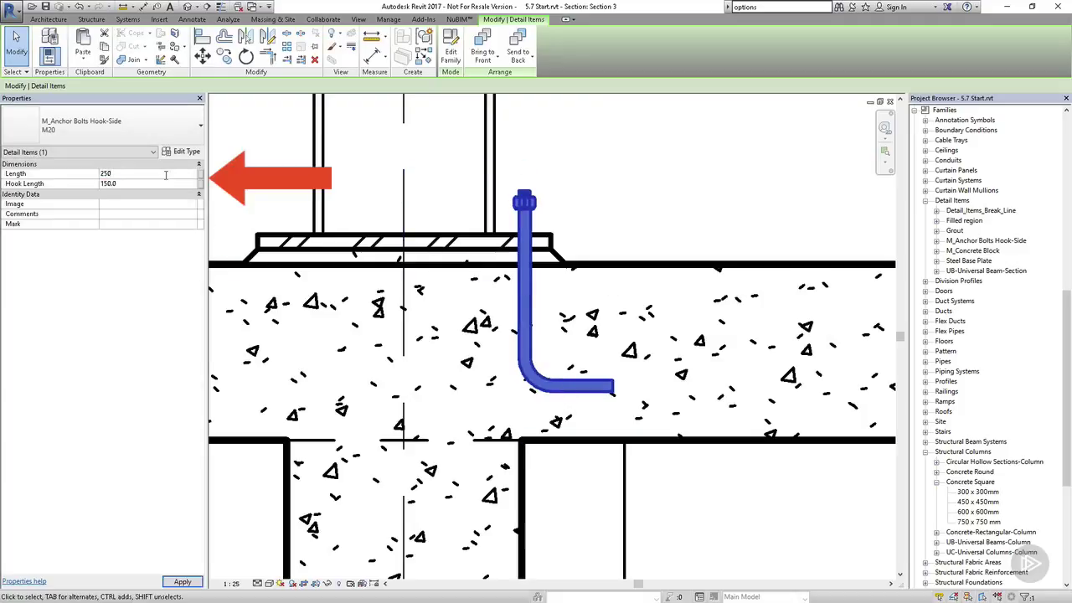
key("Tab")
Step: Move the anchor bolt up so its top endpoint sits on the base plate
left_click(386, 188)
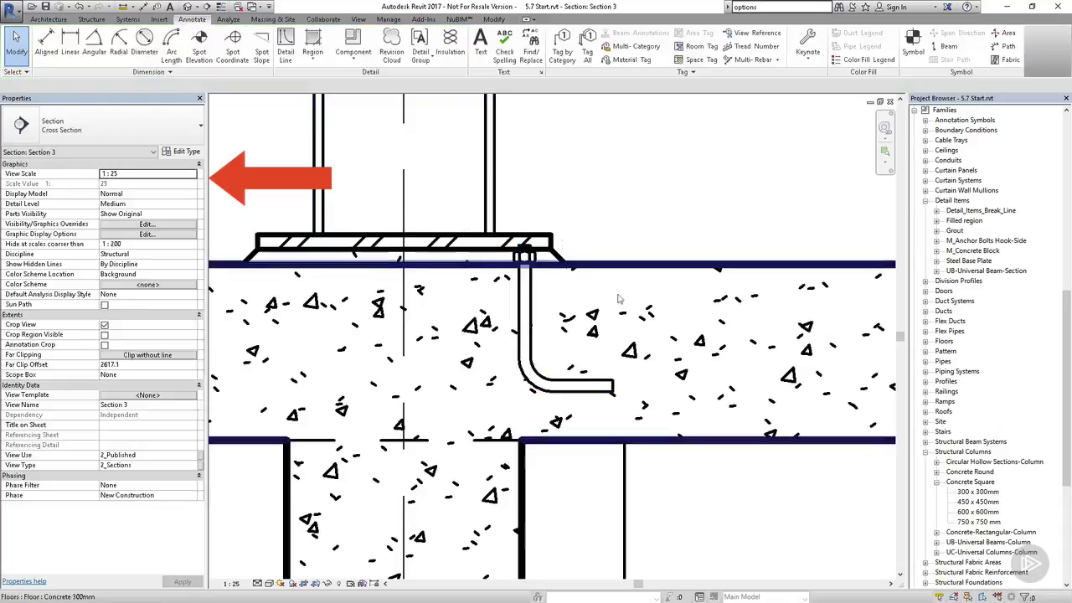
left_click(519, 276)
scroll(493, 243, "up", 5)
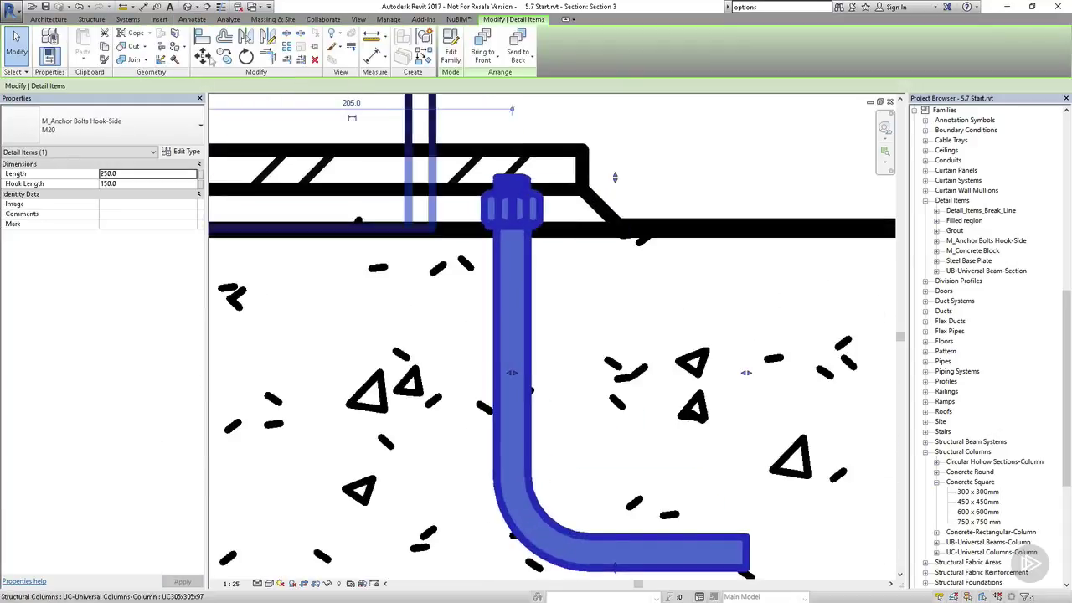
left_click(202, 55)
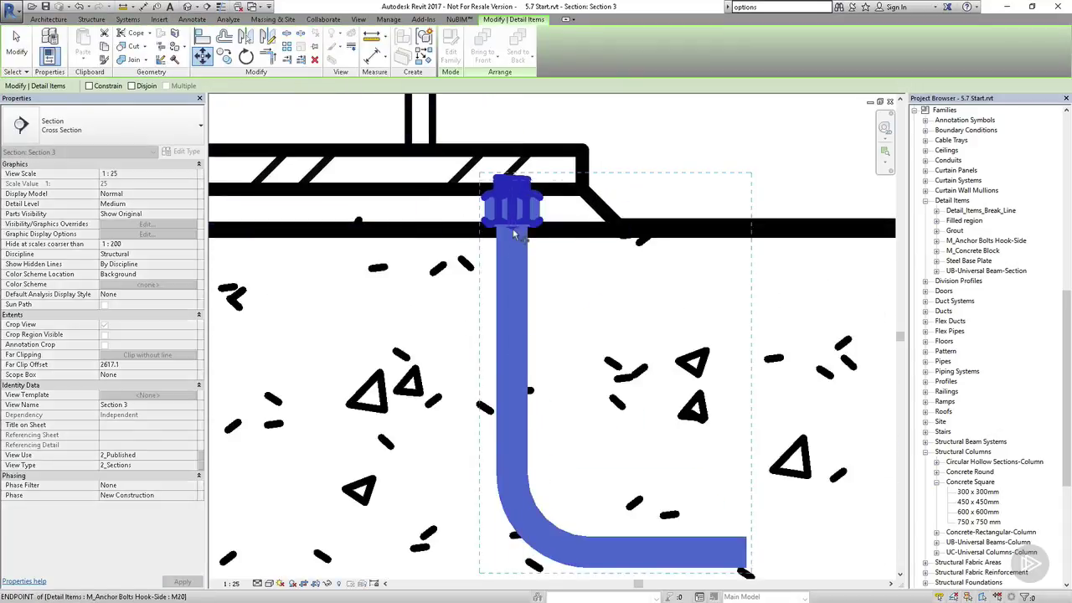
left_click(514, 234)
left_click(513, 158)
left_click(667, 143)
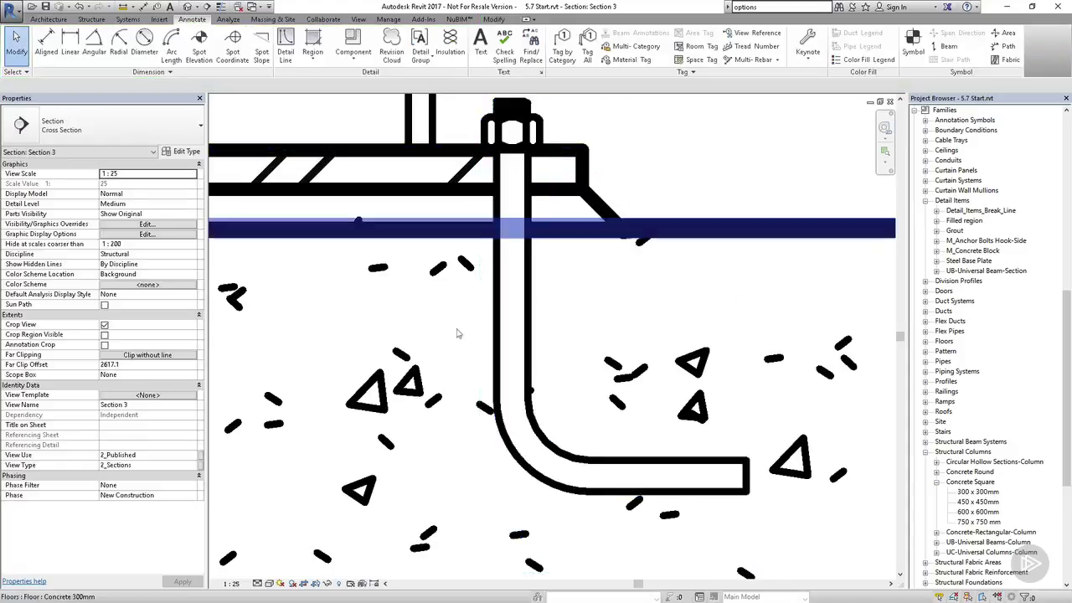
scroll(640, 194, "down", 3)
Step: Add an aligned dimension (45) from the bolt to the plate edge with DI
key("d")
key("i")
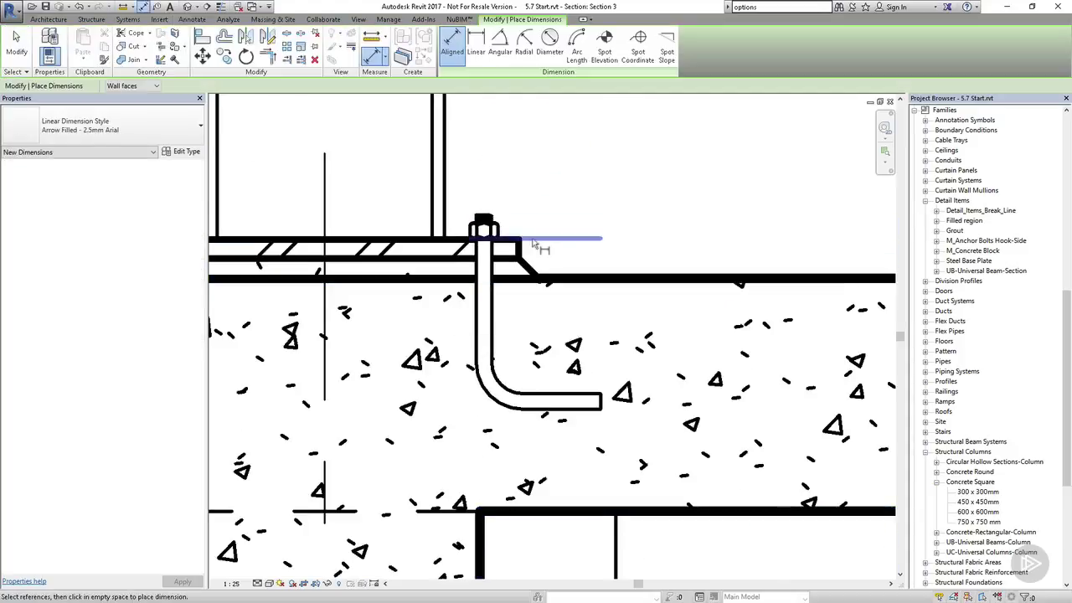
left_click(487, 267)
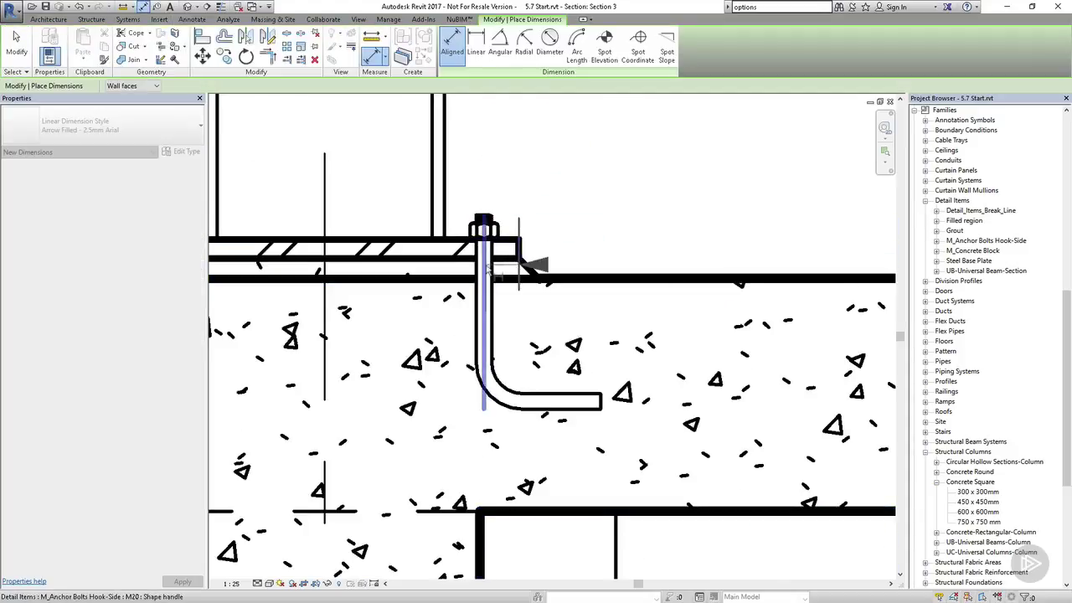
left_click(597, 149)
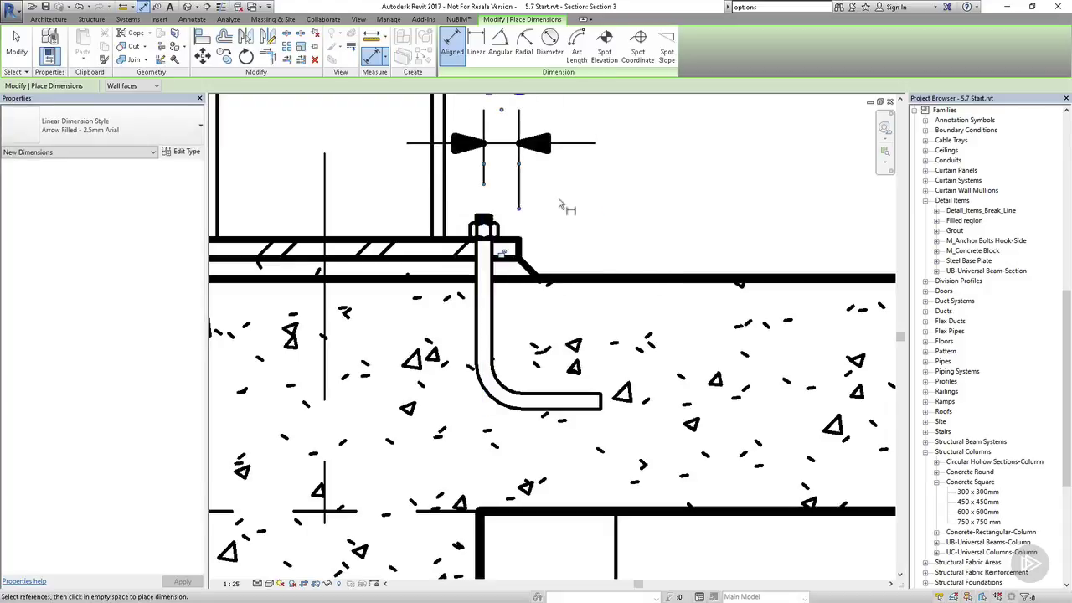
scroll(442, 379, "down", 2)
key("Escape")
key("Escape")
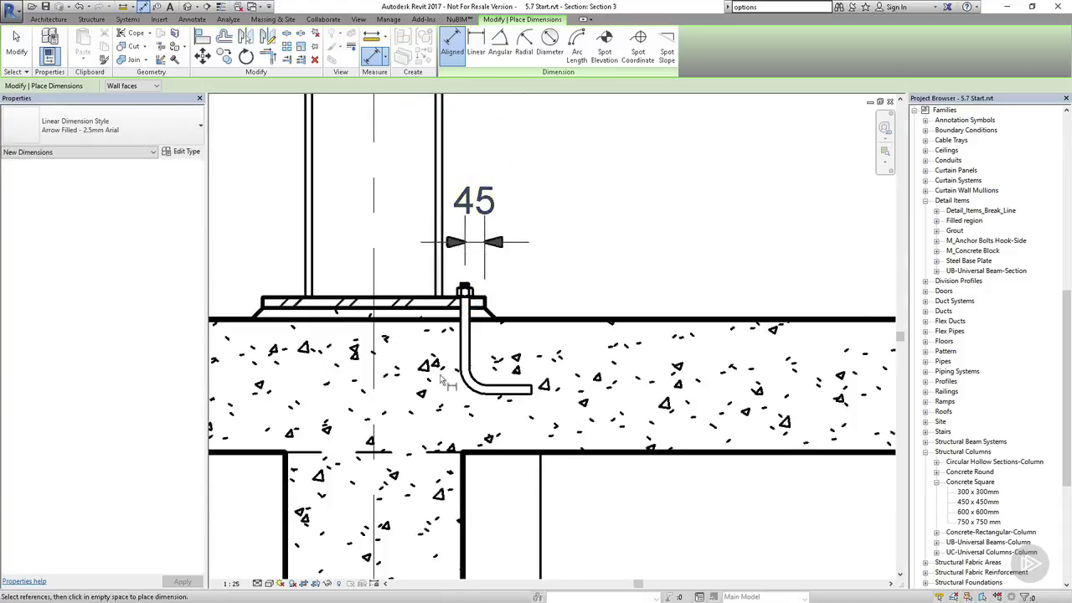
Step: Change the bolt's spacing from 45 to 50 and zoom to fit the detail
left_click(459, 356)
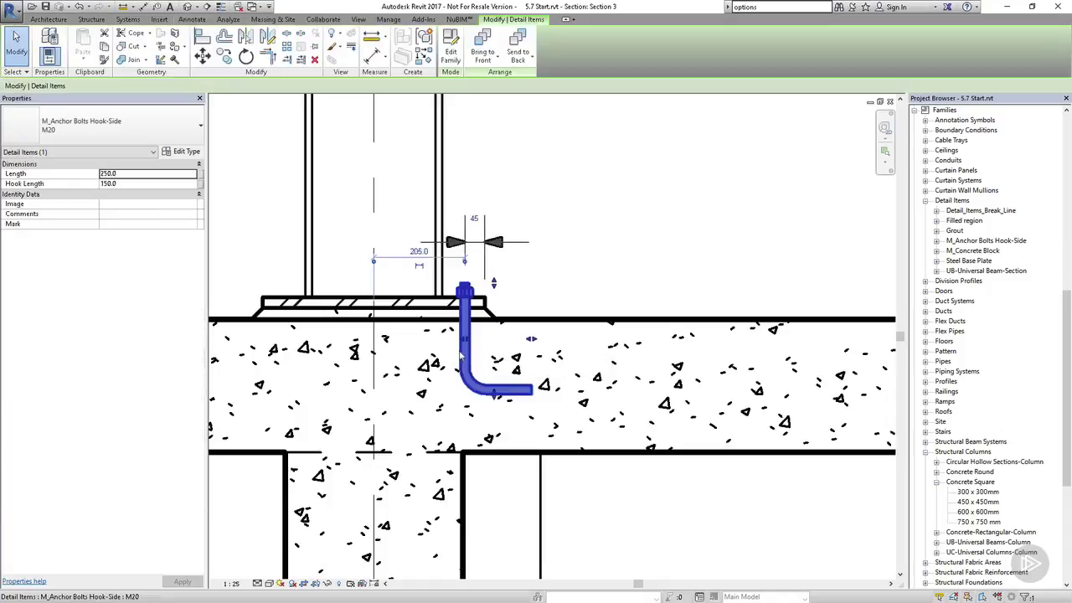
left_click(474, 219)
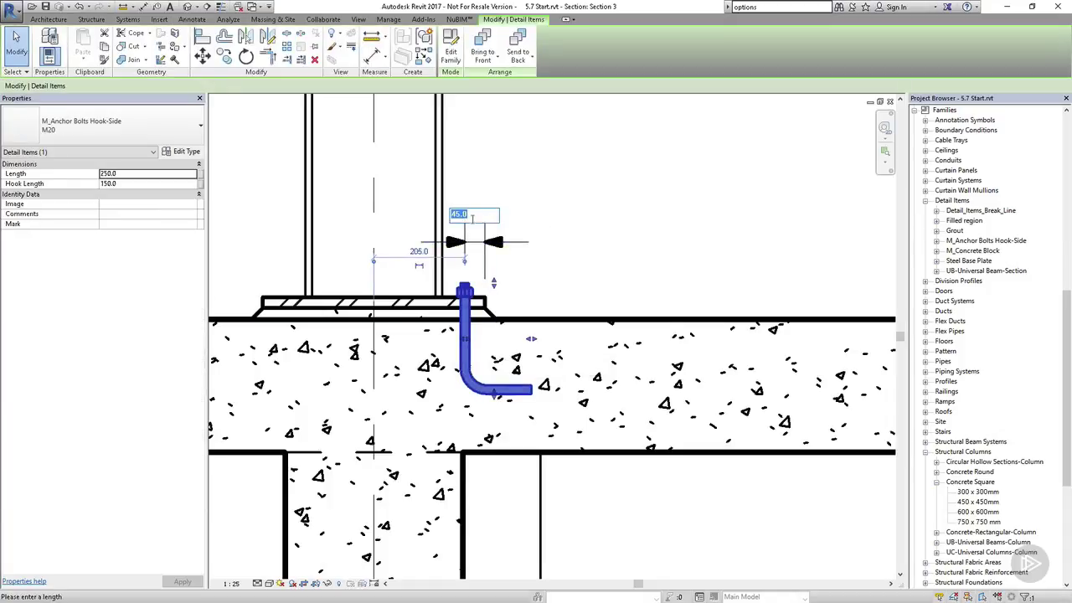
type("50")
key("Return")
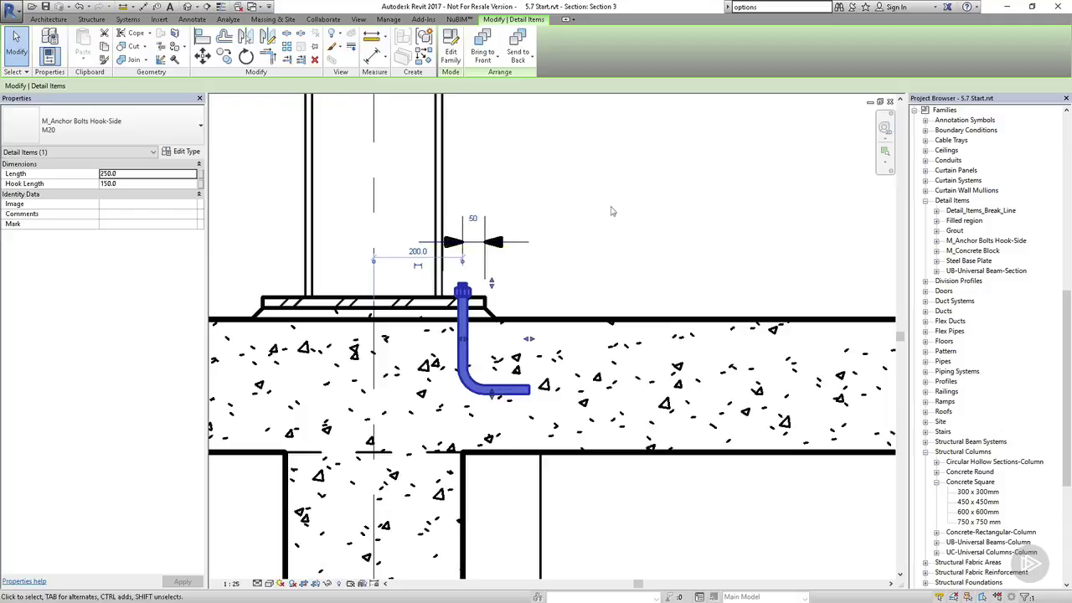
key("Escape")
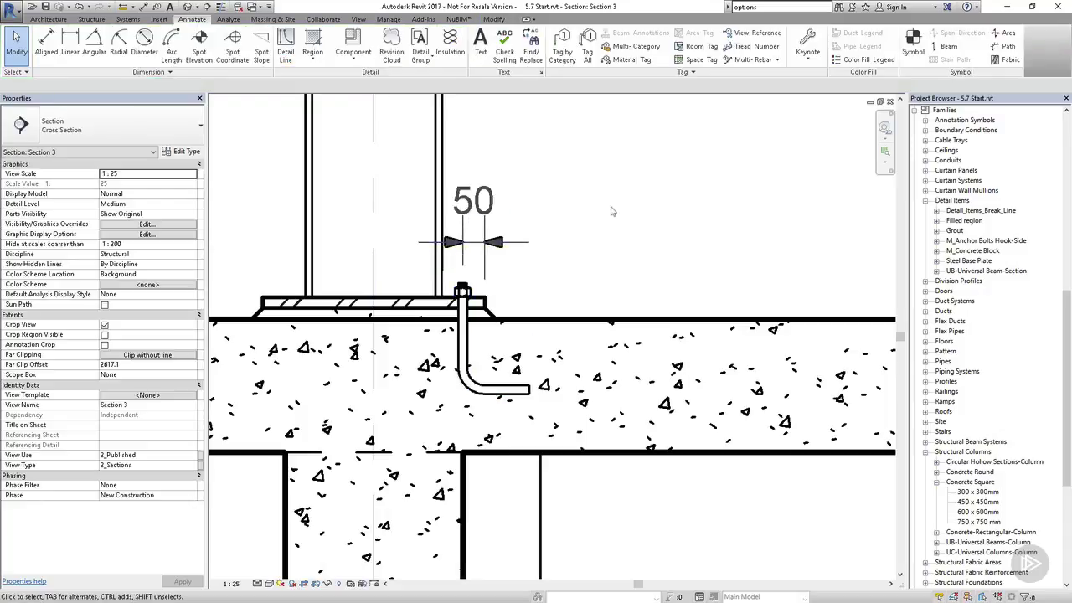
key("z")
key("f")
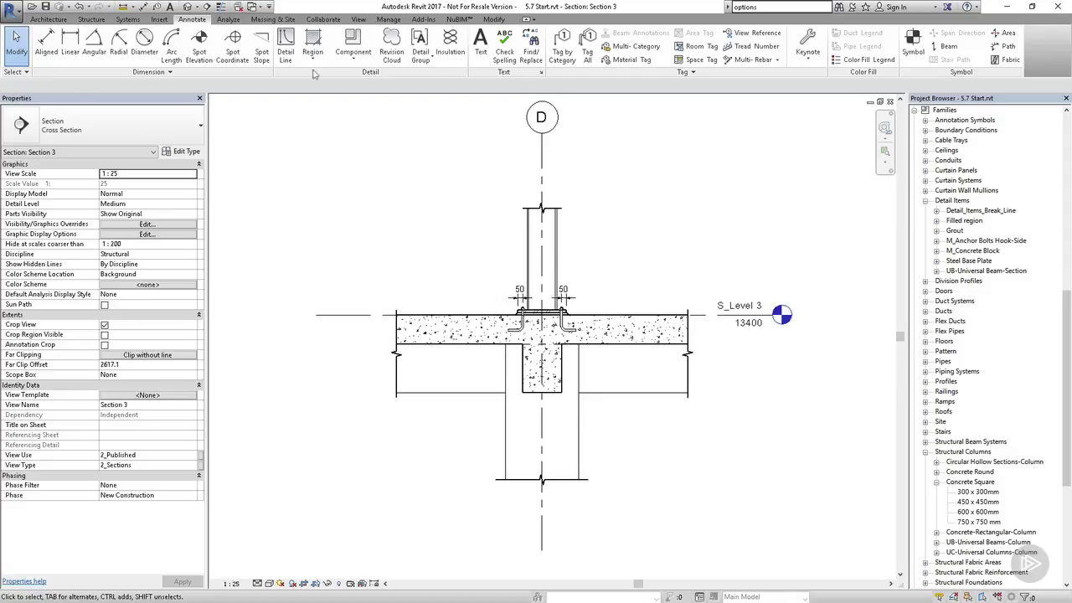
Step: Reload the Stadium Keynotes.txt table through Keynoting Settings and close the dialog
left_click(821, 61)
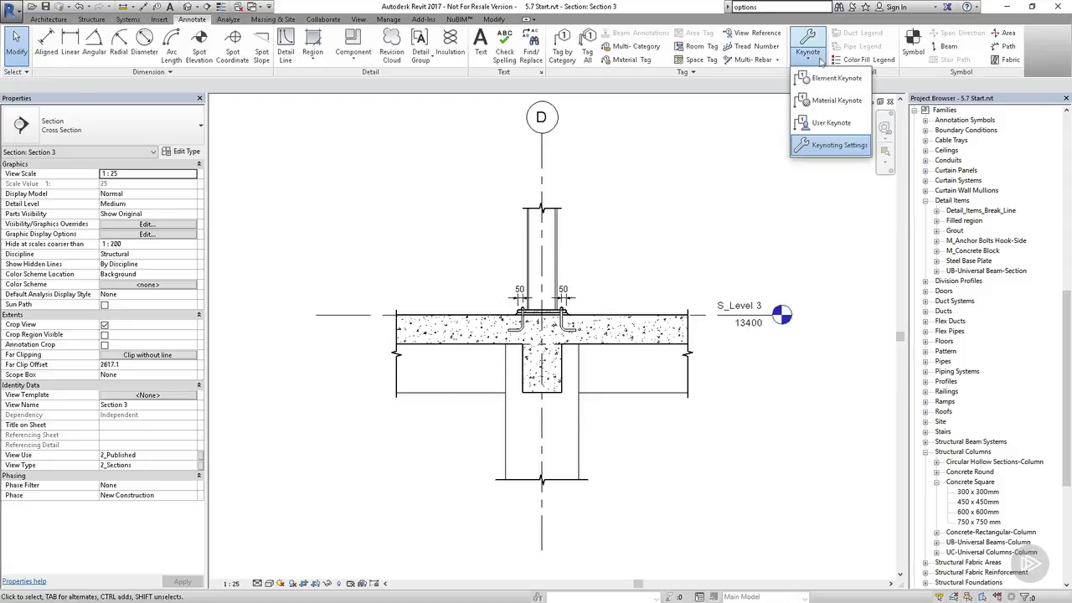
left_click(836, 144)
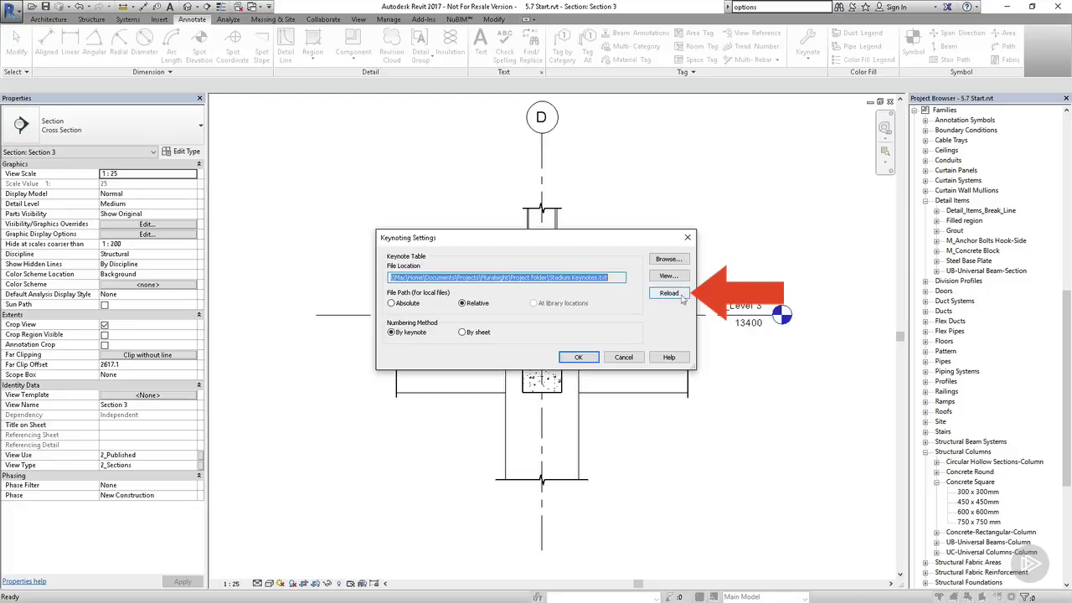
left_click(670, 293)
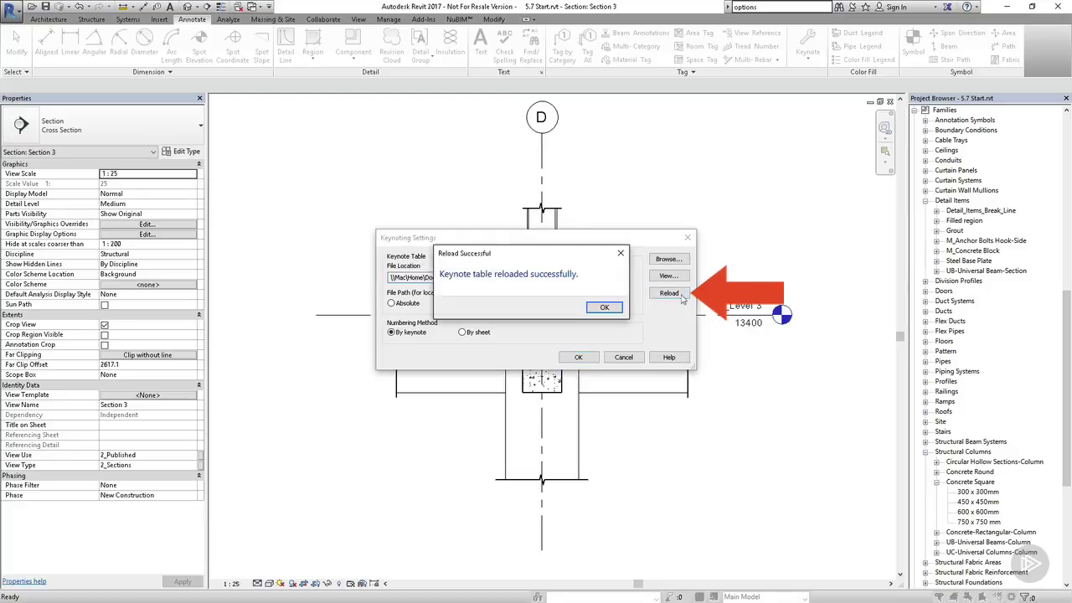
left_click(604, 307)
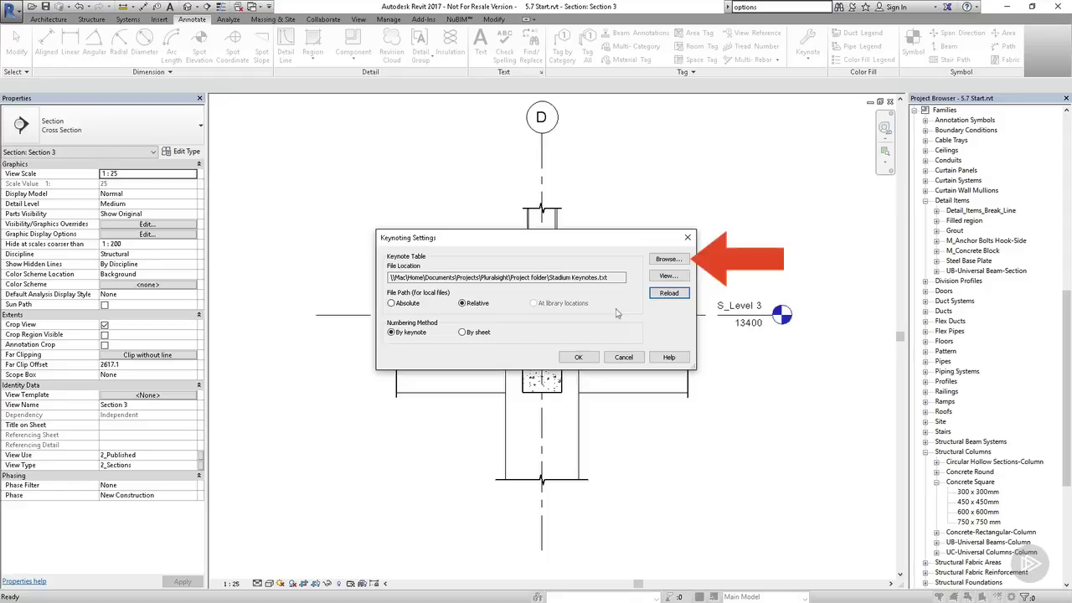
left_click(579, 357)
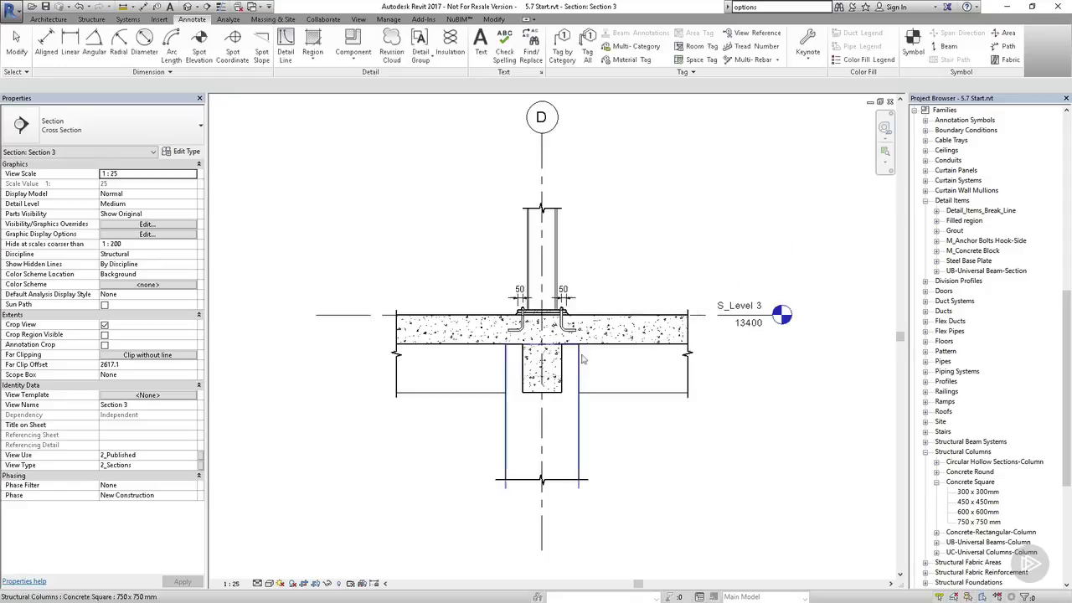
Step: Tag the base plate with the 25 THK BASE PLATE element keynote (B003-1)
left_click(809, 57)
left_click(824, 78)
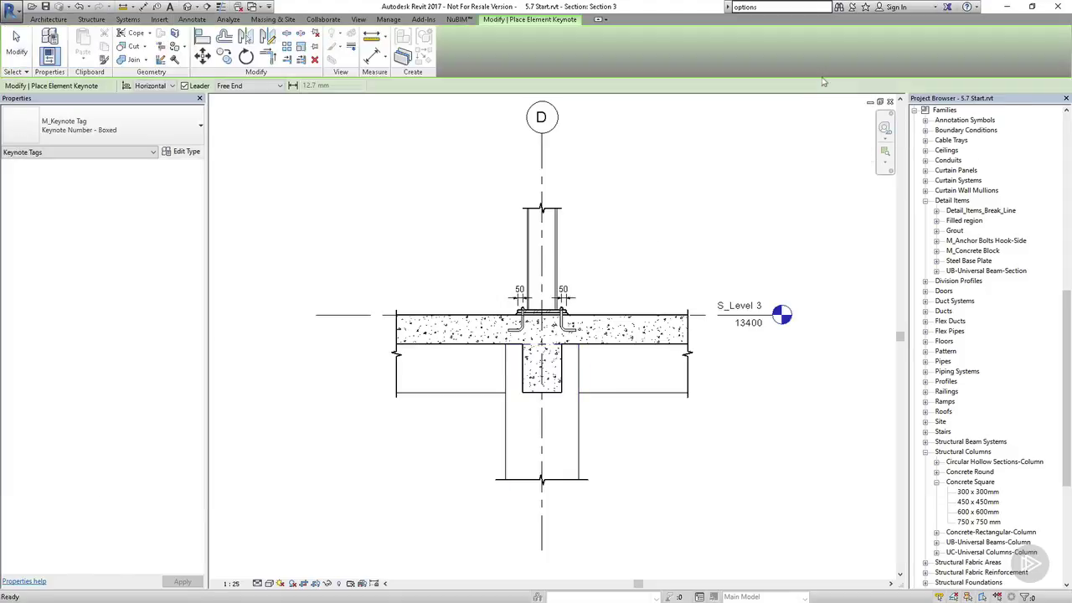
scroll(542, 314, "up", 5)
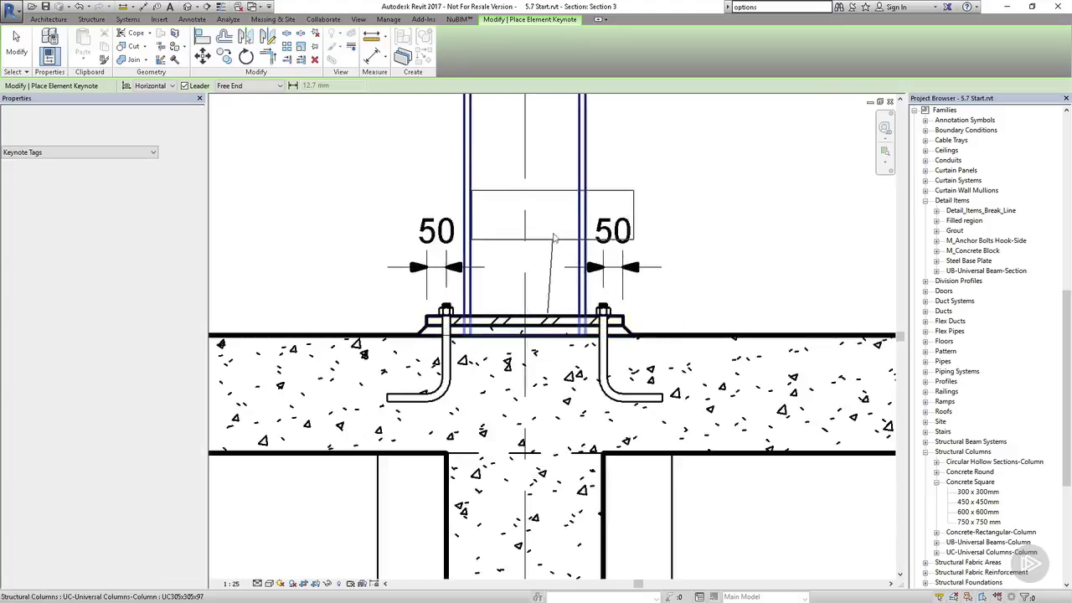
left_click(549, 157)
left_click(737, 159)
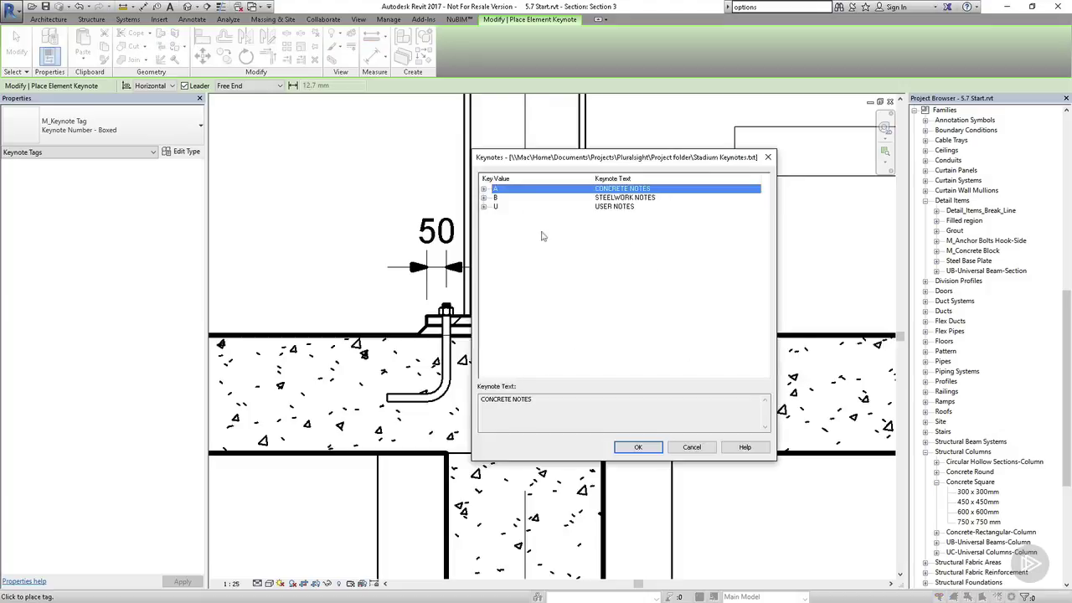
left_click(484, 198)
left_click(494, 225)
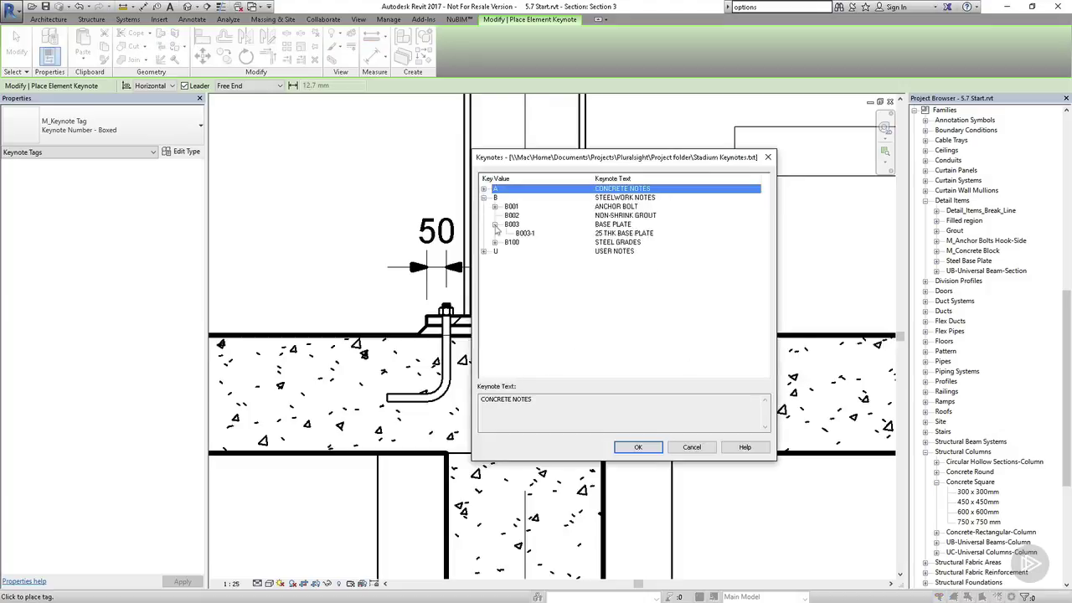
left_click(525, 233)
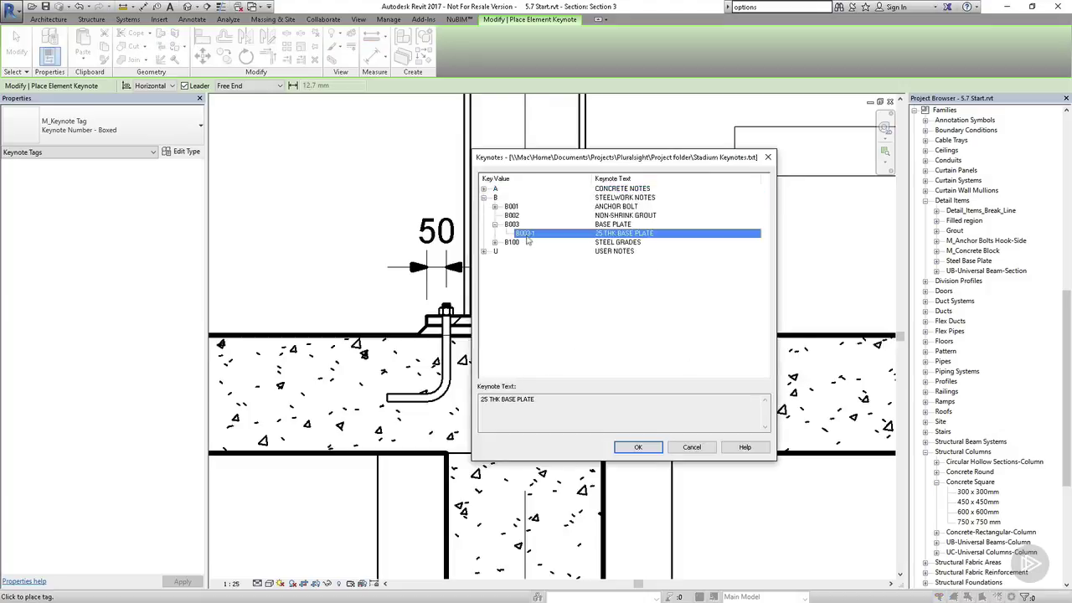
left_click(638, 447)
key("Escape")
key("Escape")
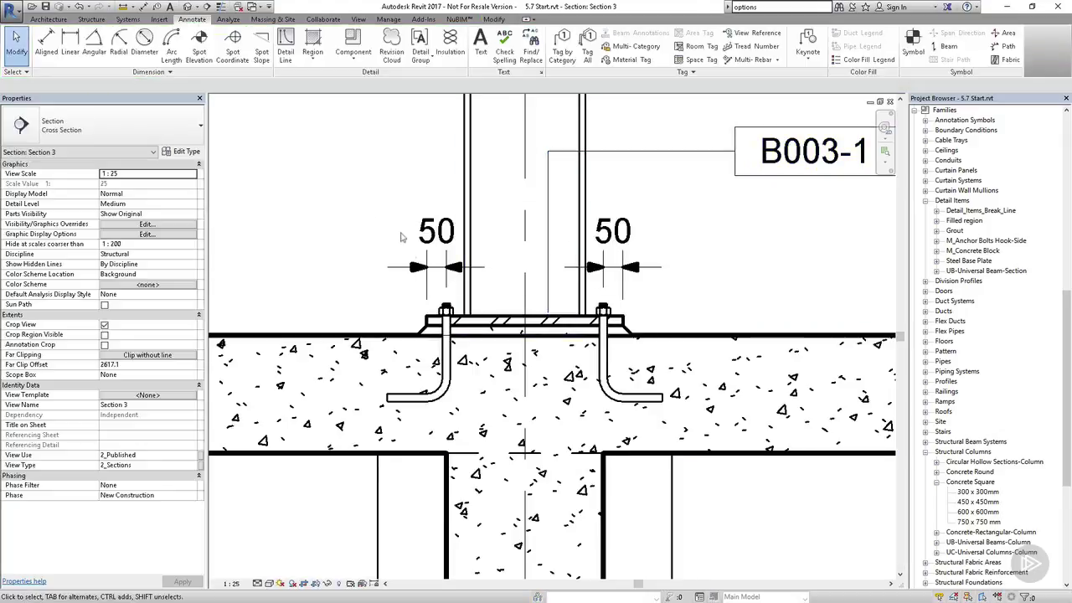
Step: Switch the base plate tag and new element keynotes to the Keynote Text type
scroll(375, 213, "down", 3)
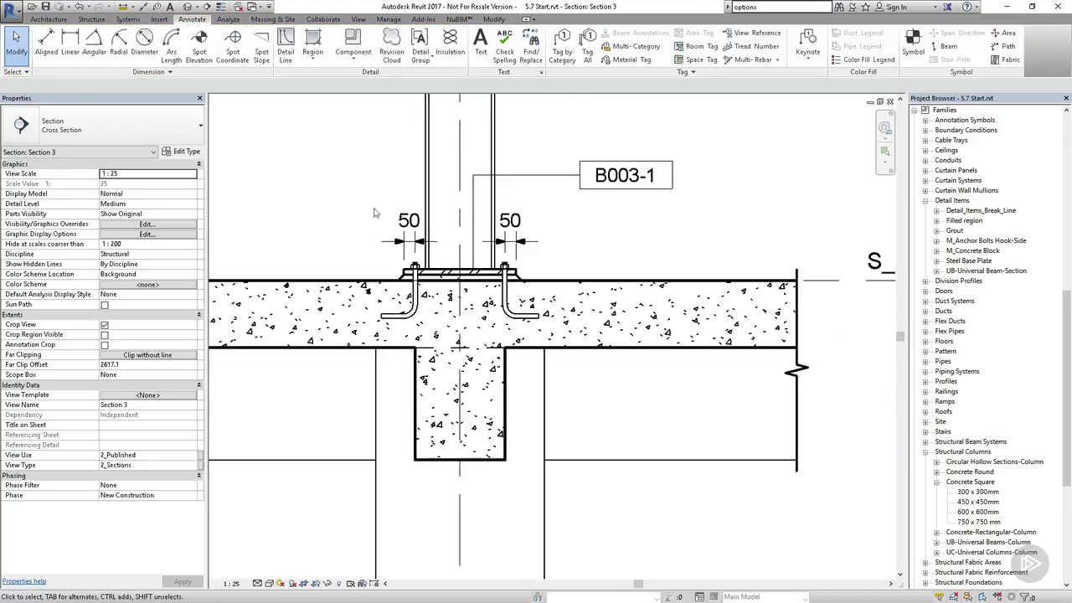
left_click(625, 189)
left_click(165, 125)
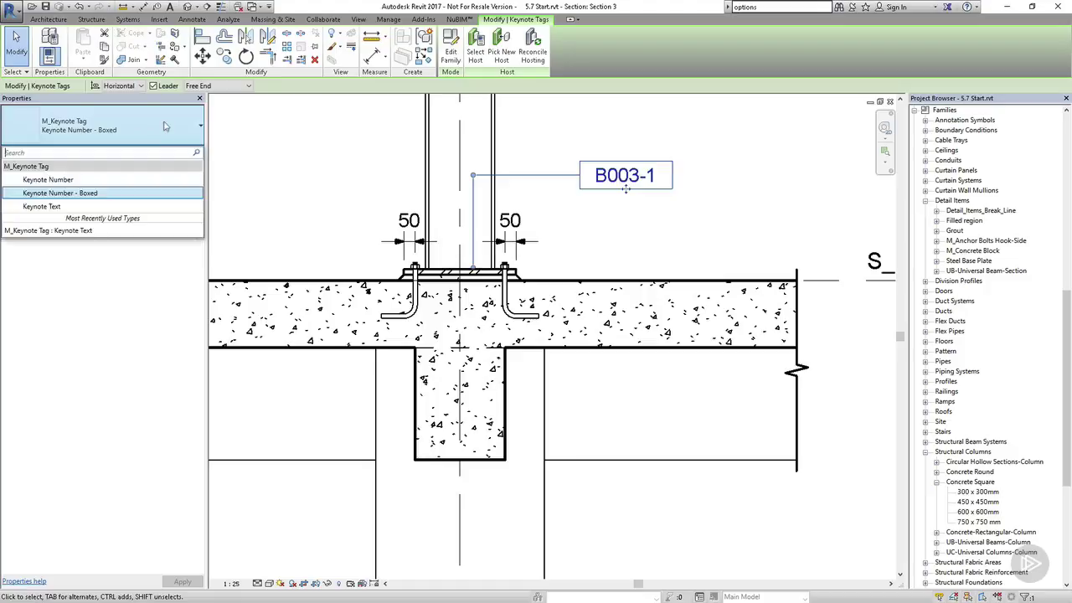
left_click(178, 207)
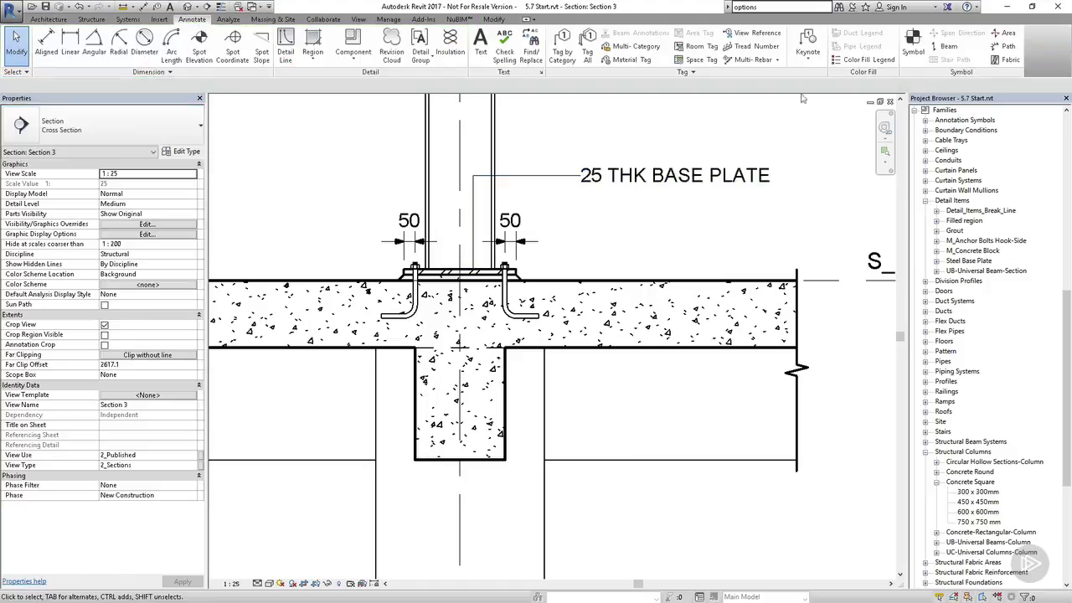
left_click(799, 42)
left_click(164, 125)
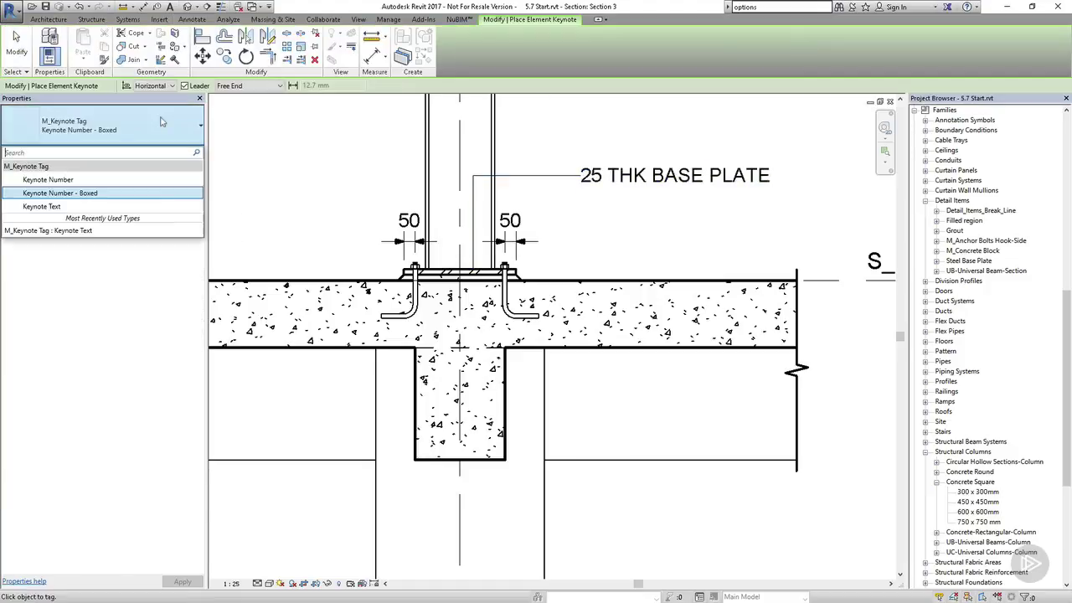
left_click(176, 206)
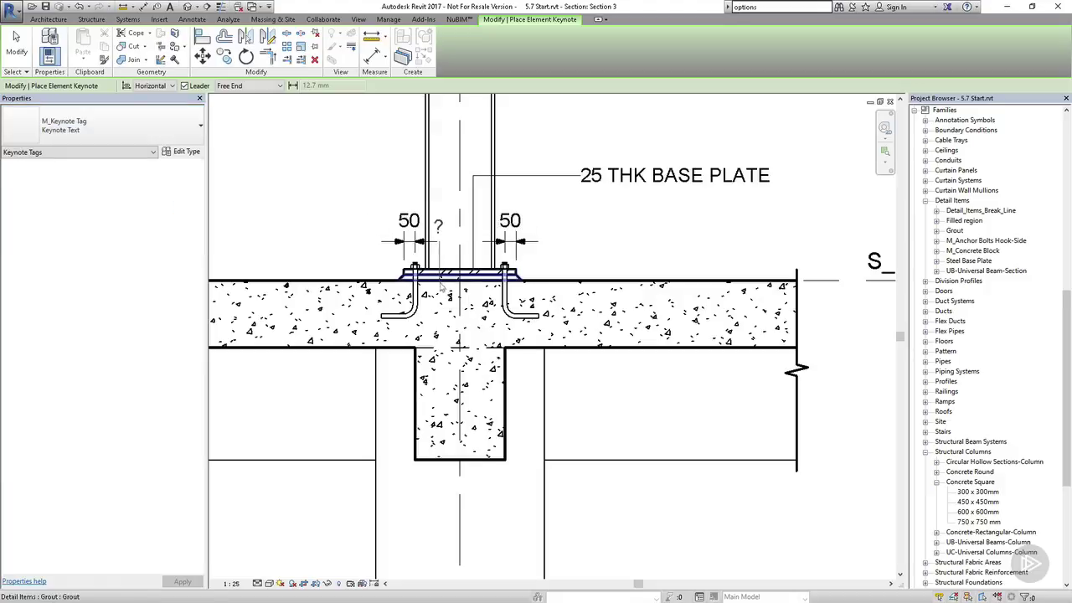
Step: Tag the grout under the base plate with the NON-SHRINK GROUT keynote (B002)
left_click(444, 158)
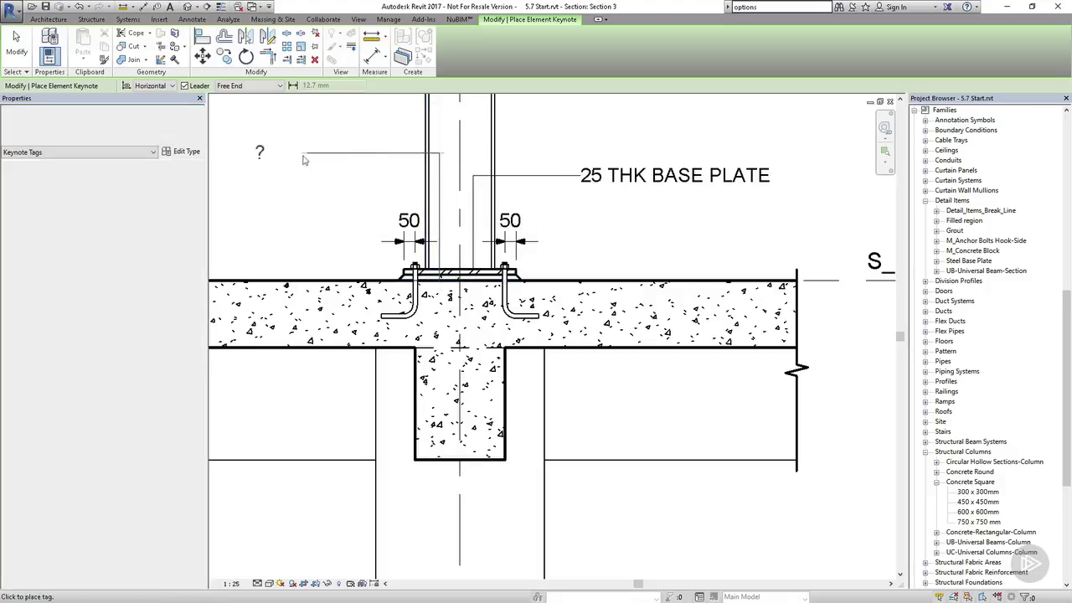
left_click(268, 157)
left_click(483, 198)
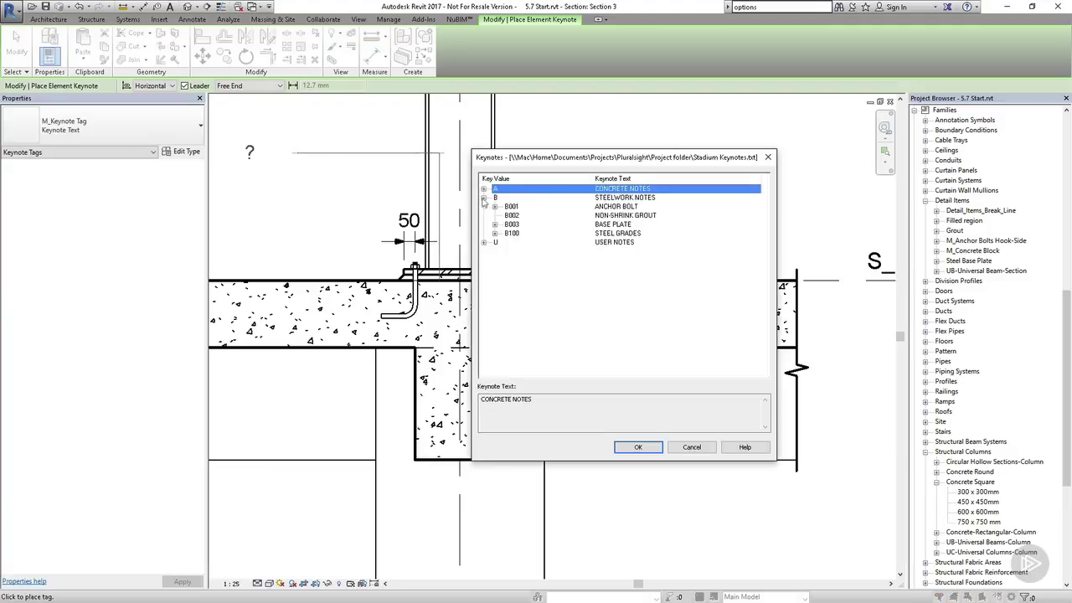
left_click(514, 216)
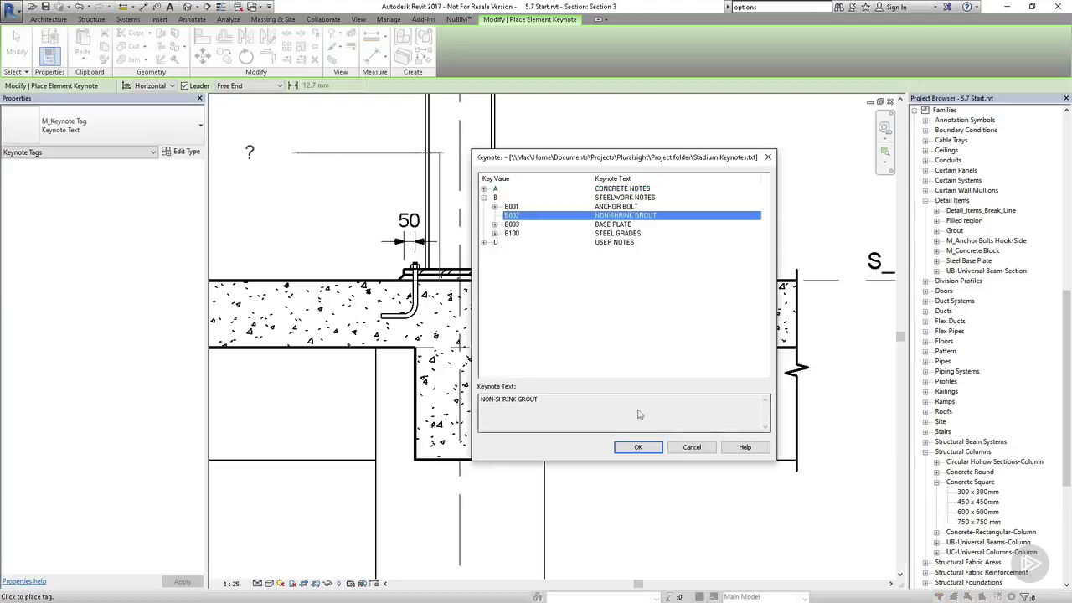
left_click(637, 447)
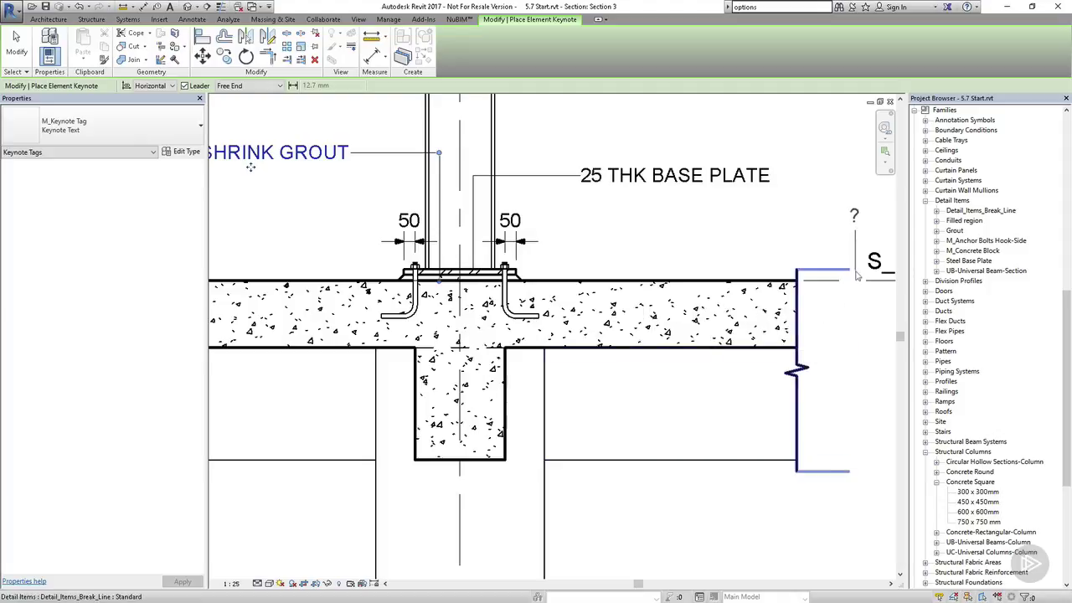
scroll(854, 274, "down", 2)
scroll(854, 276, "down", 1)
key("Escape")
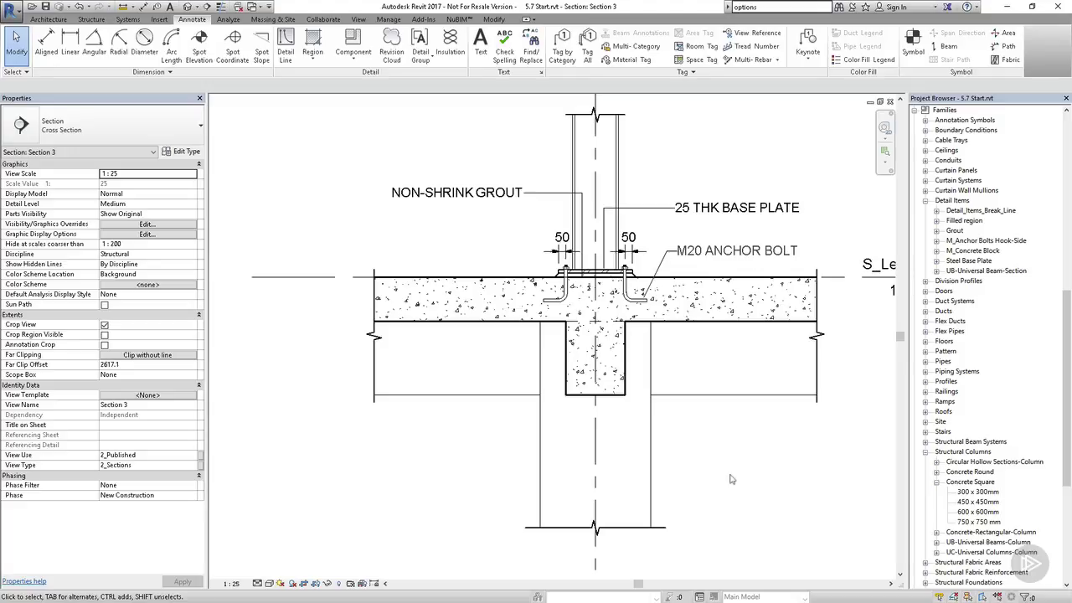
Step: Assign keynote A100-1 C32/40 CAST IN SITU CONCRETE to the beam's Cast-in-Place Concrete material
left_click(614, 381)
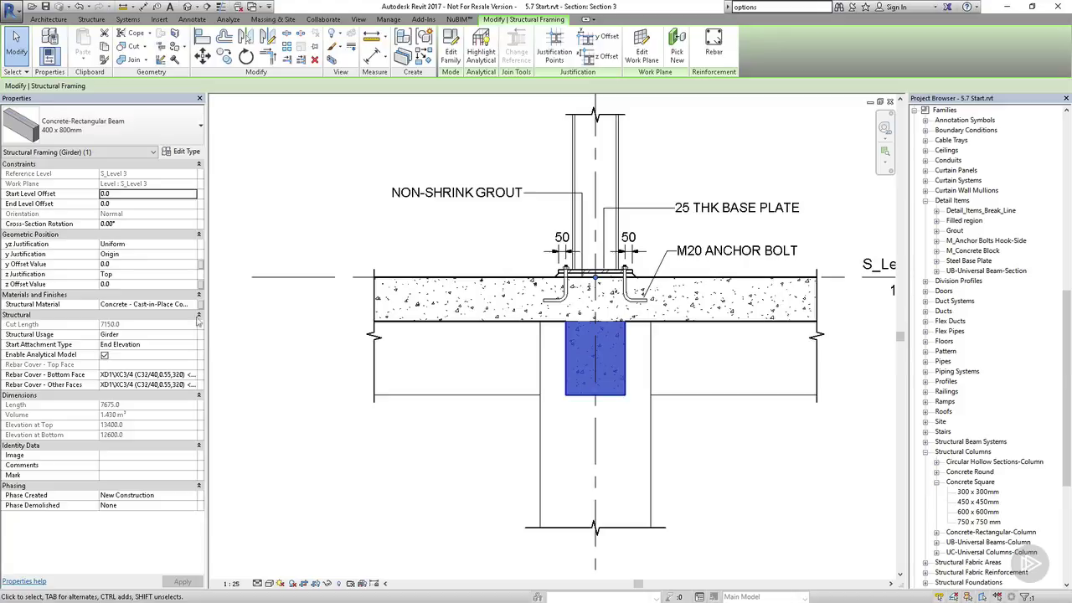
left_click(194, 309)
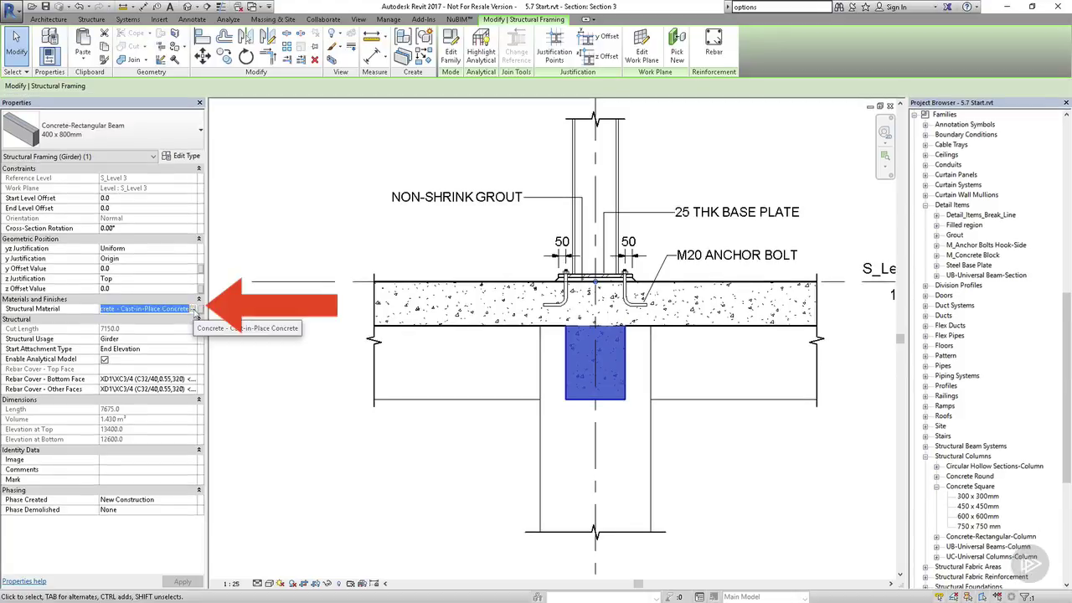
left_click(193, 309)
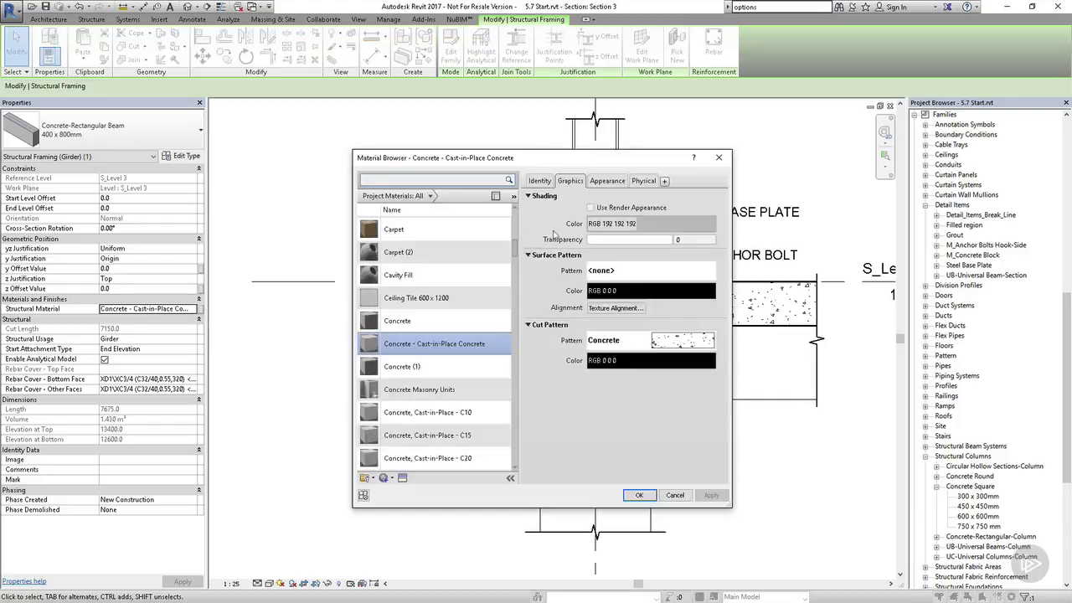
left_click(541, 182)
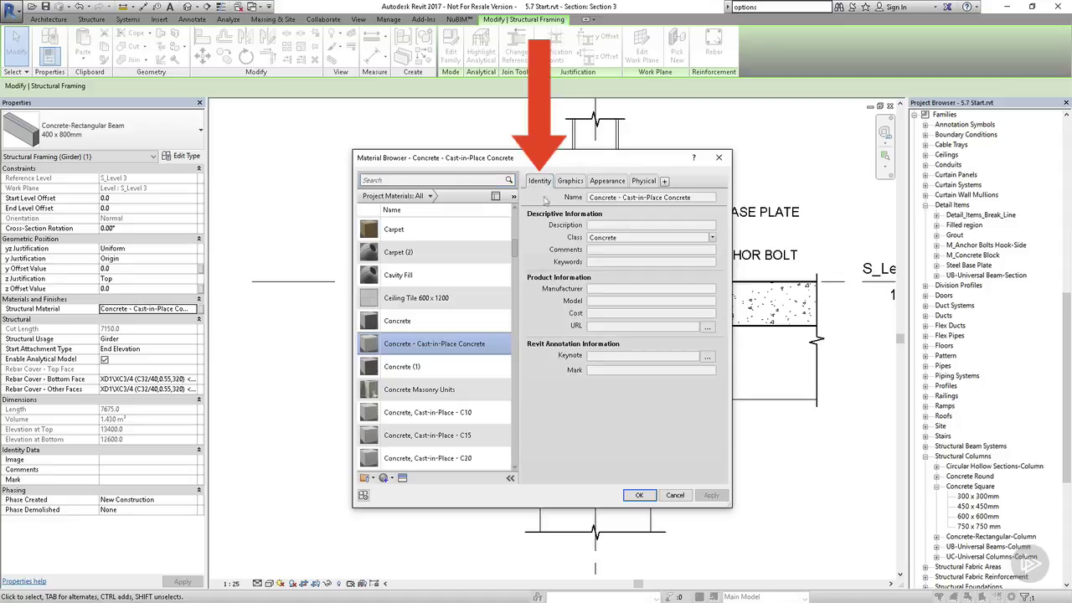
left_click(708, 356)
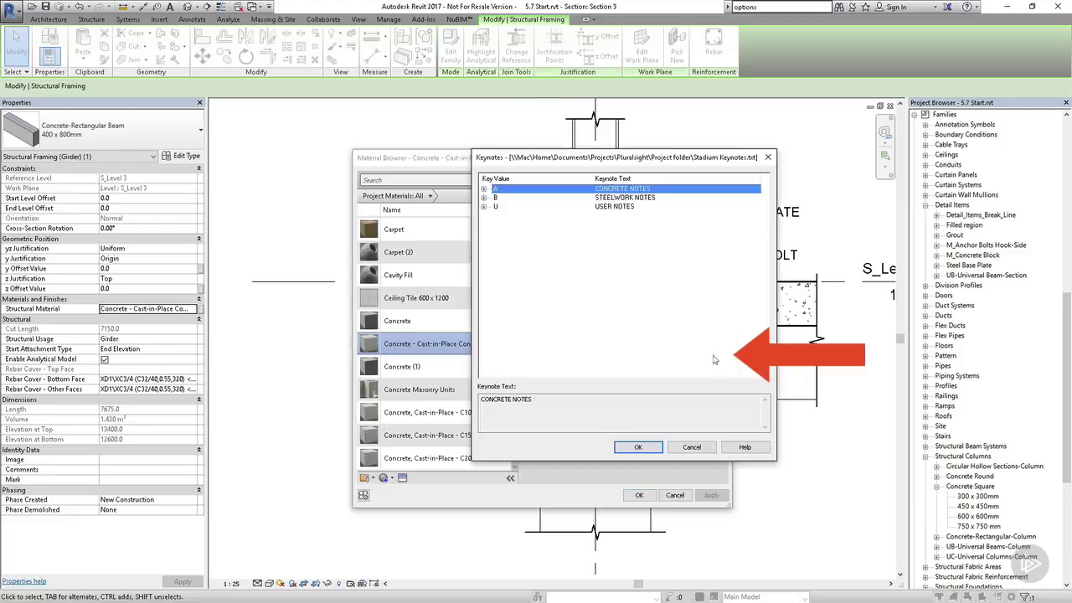
left_click(484, 190)
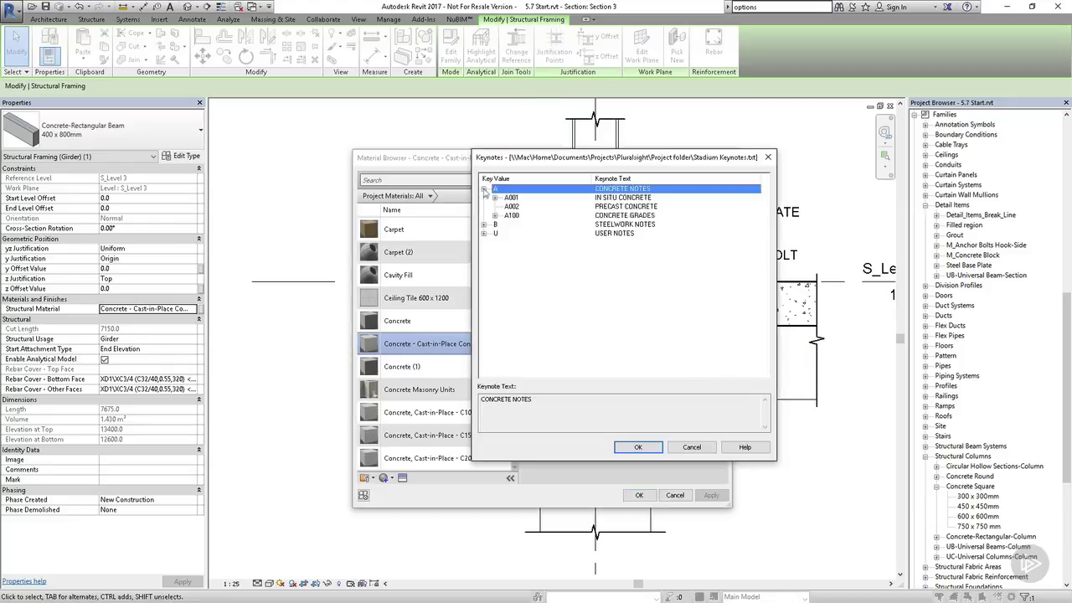
left_click(495, 215)
left_click(633, 224)
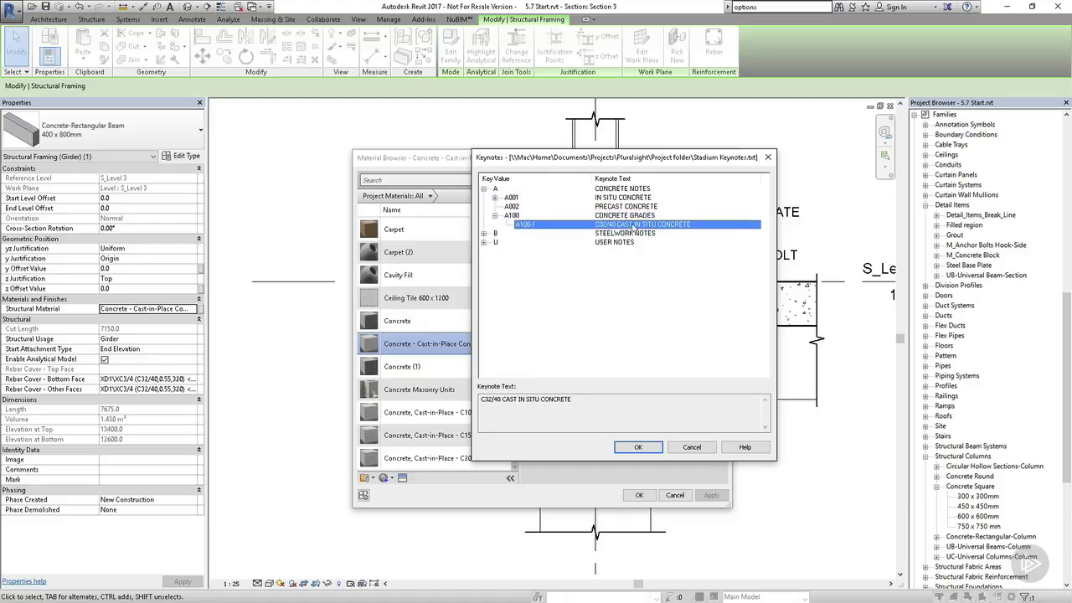
left_click(637, 446)
left_click(639, 494)
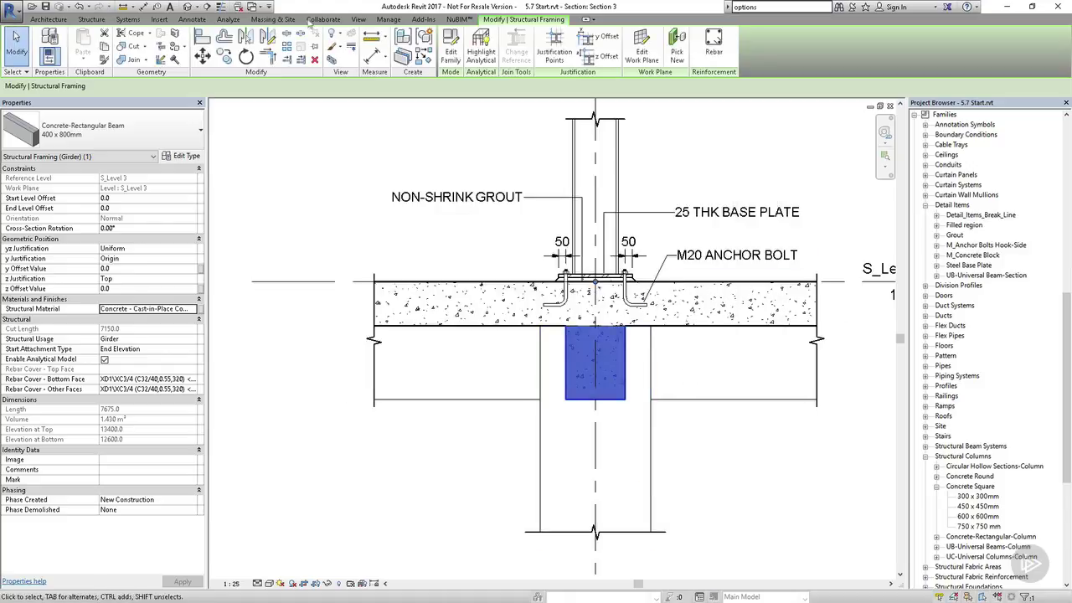
Step: Place C32/40 material keynotes on the concrete pier (below right) and slab (above left)
left_click(192, 18)
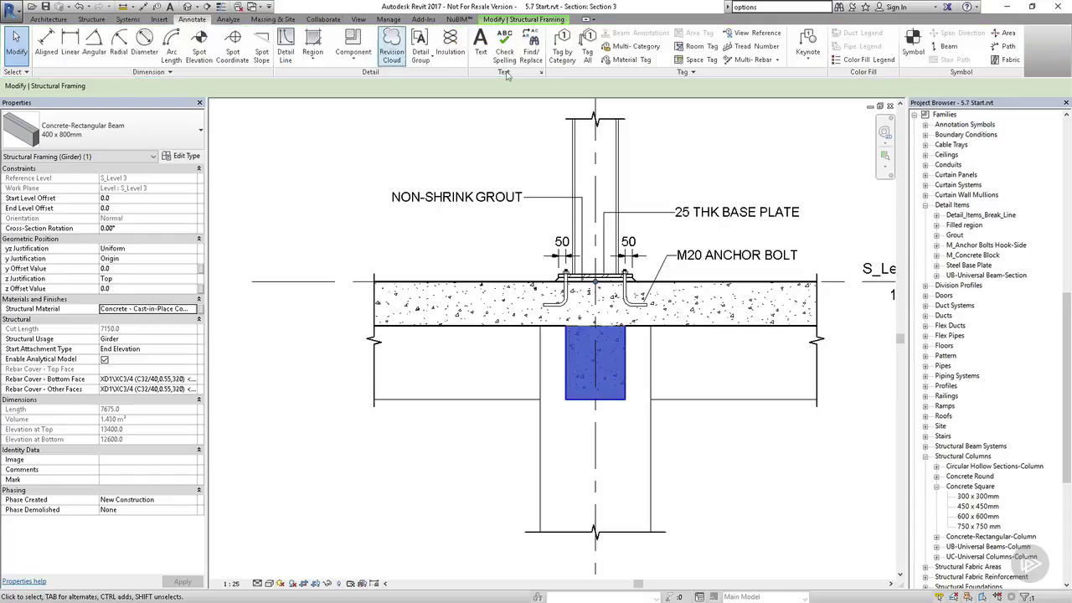
left_click(807, 51)
left_click(827, 99)
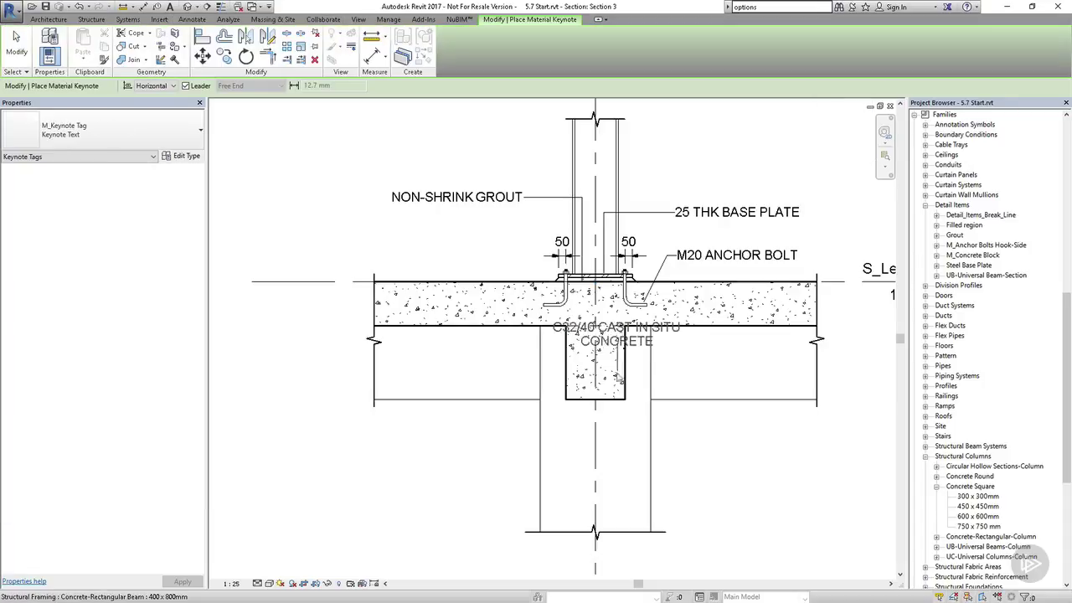
left_click(606, 378)
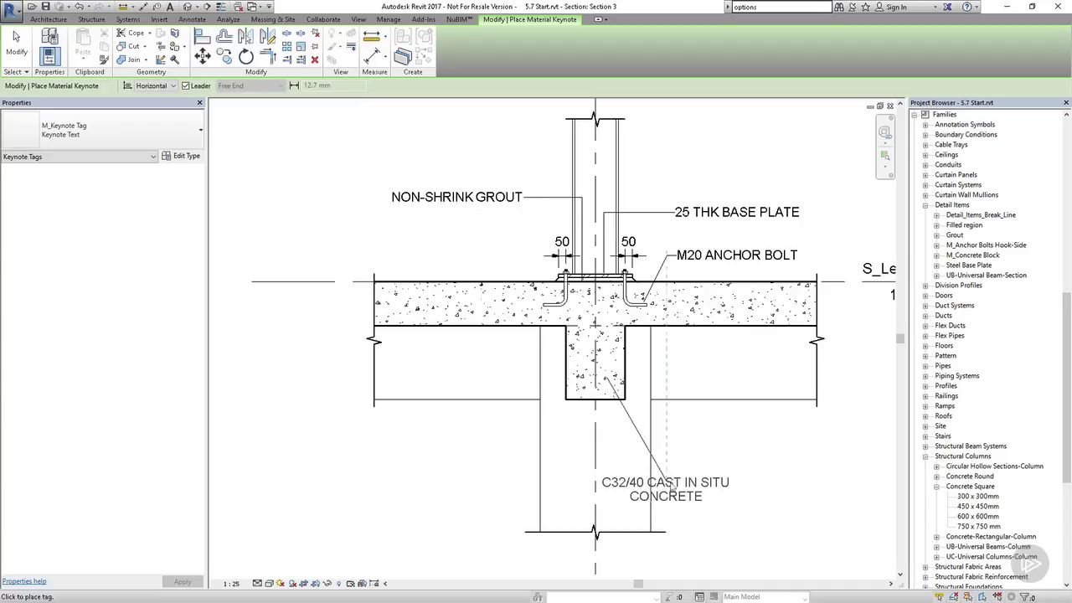
left_click(748, 481)
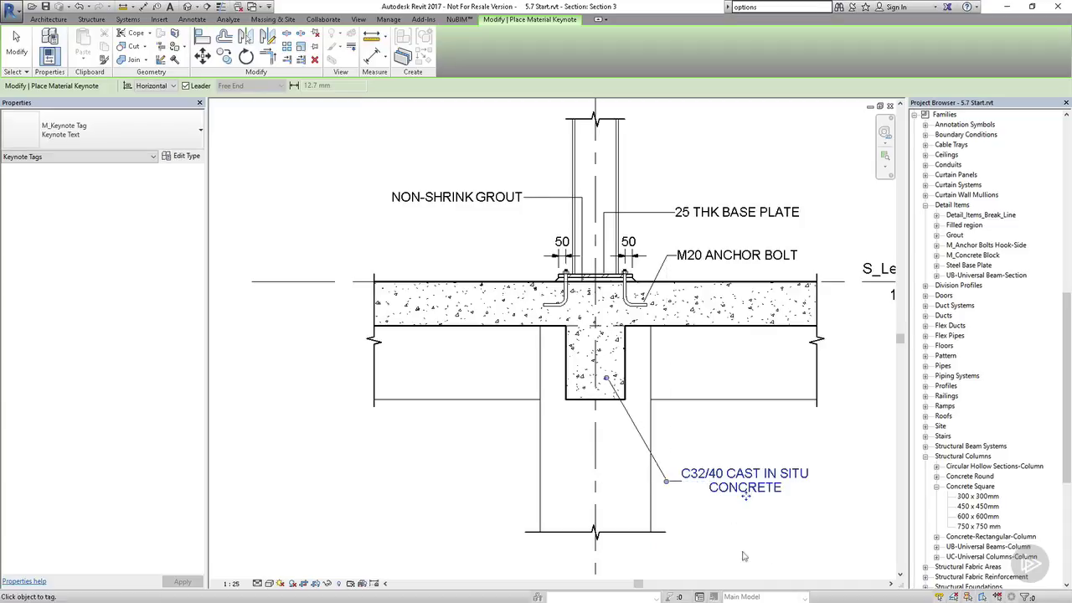
left_click(509, 306)
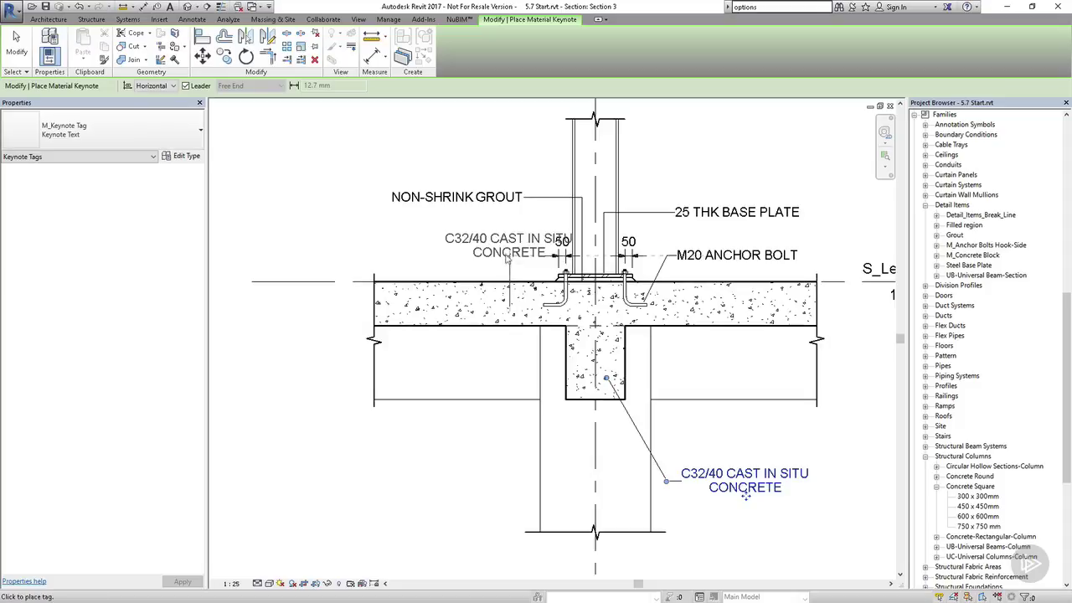
left_click(434, 261)
key("Escape")
key("Escape")
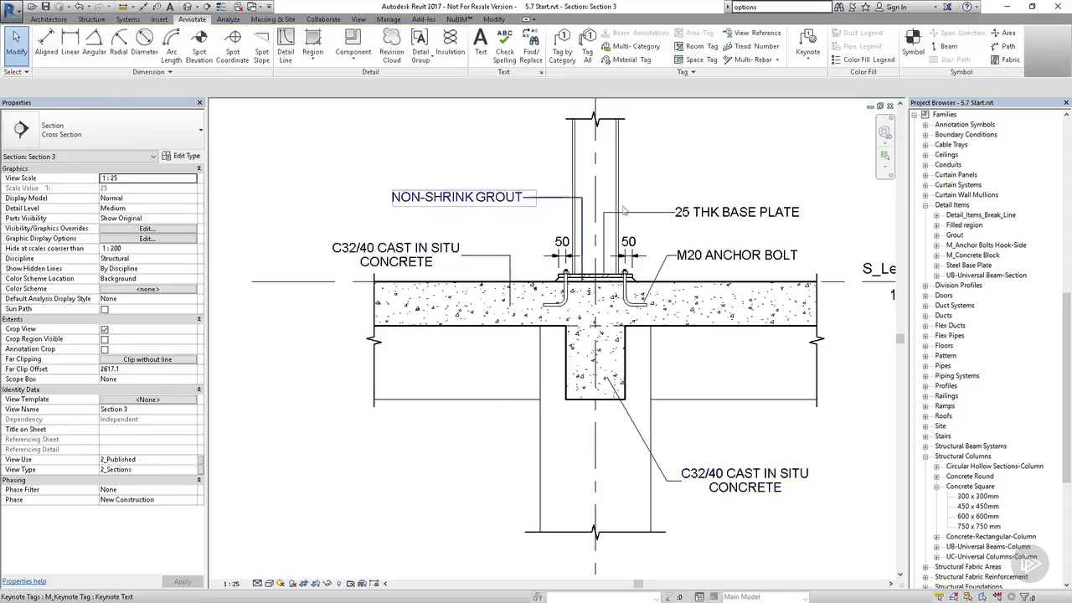
Step: Tag the steel column with a material keynote set to B1001 S275 STEEL
left_click(807, 48)
left_click(831, 84)
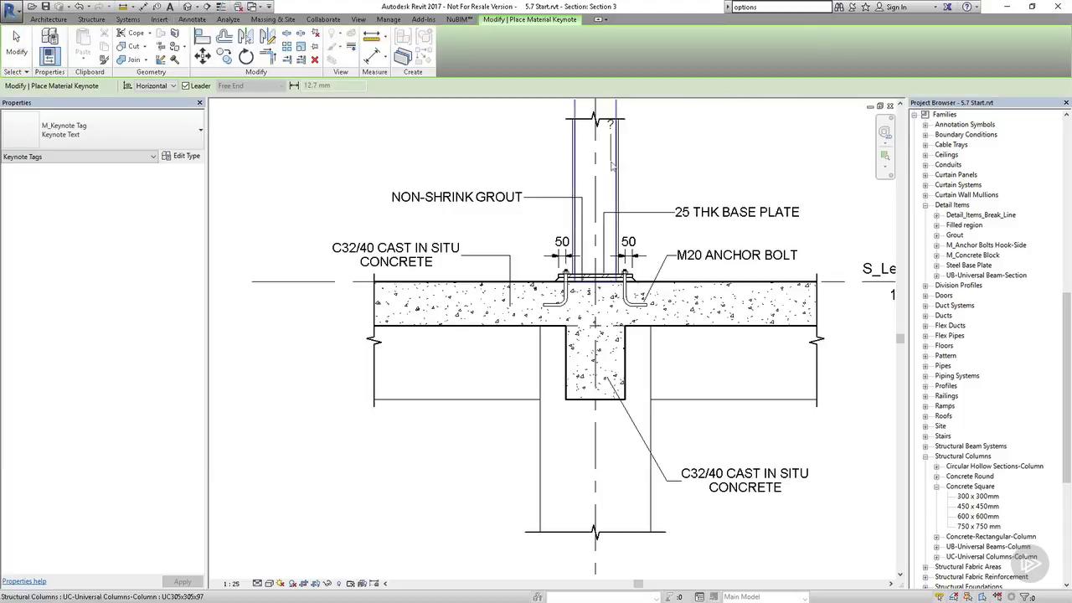
left_click(693, 164)
left_click(484, 197)
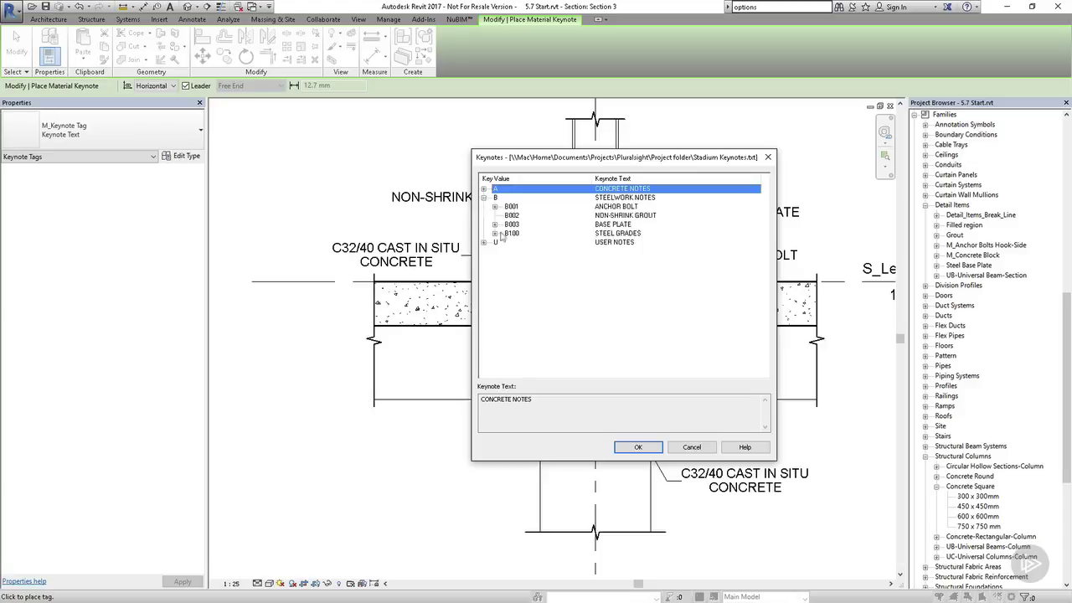
left_click(495, 233)
left_click(528, 243)
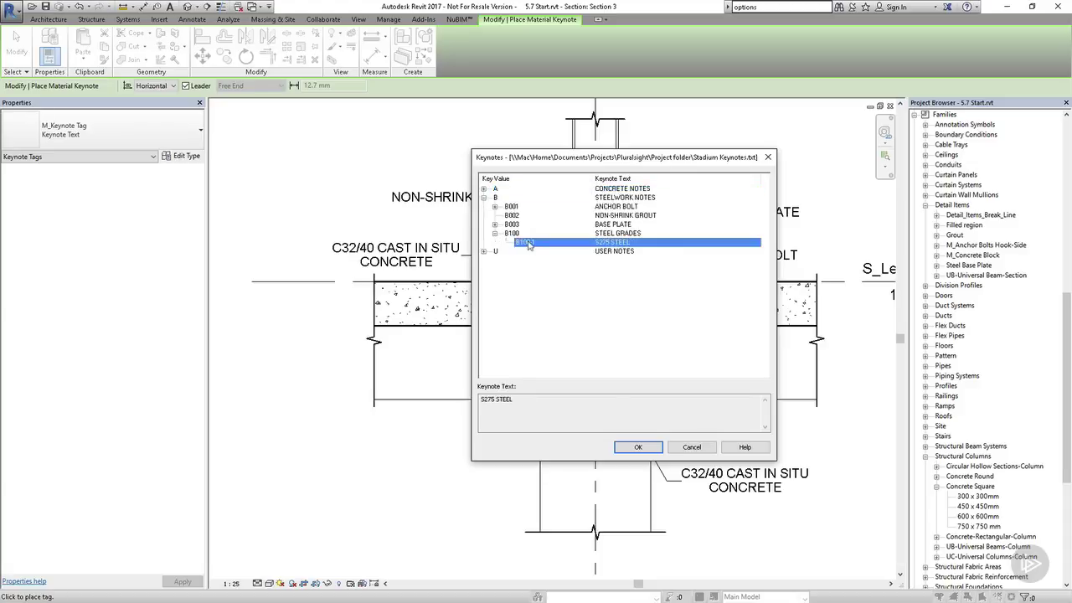
left_click(637, 447)
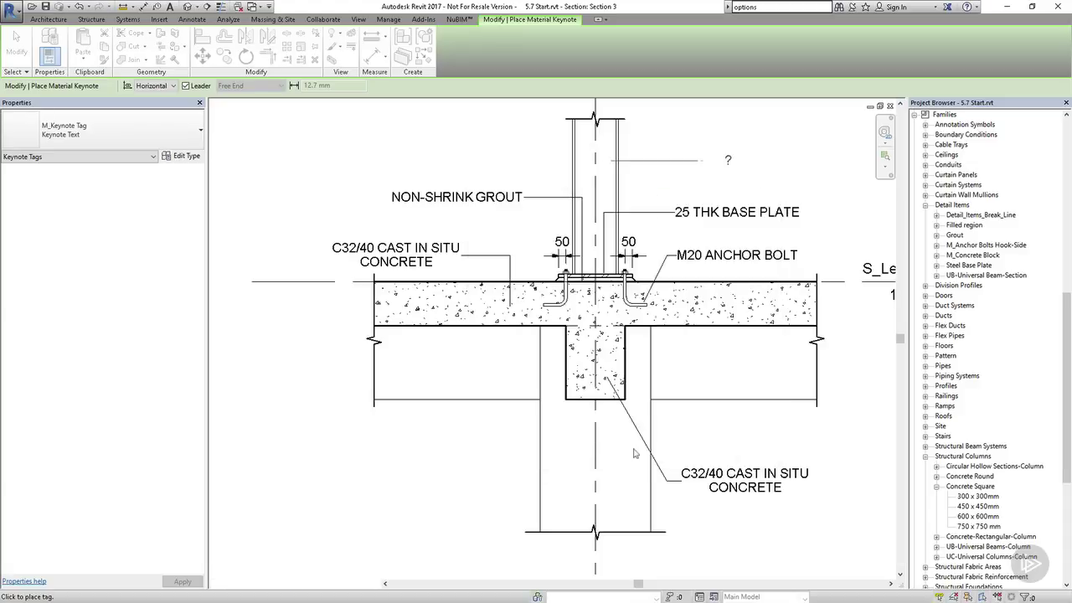
key("Escape")
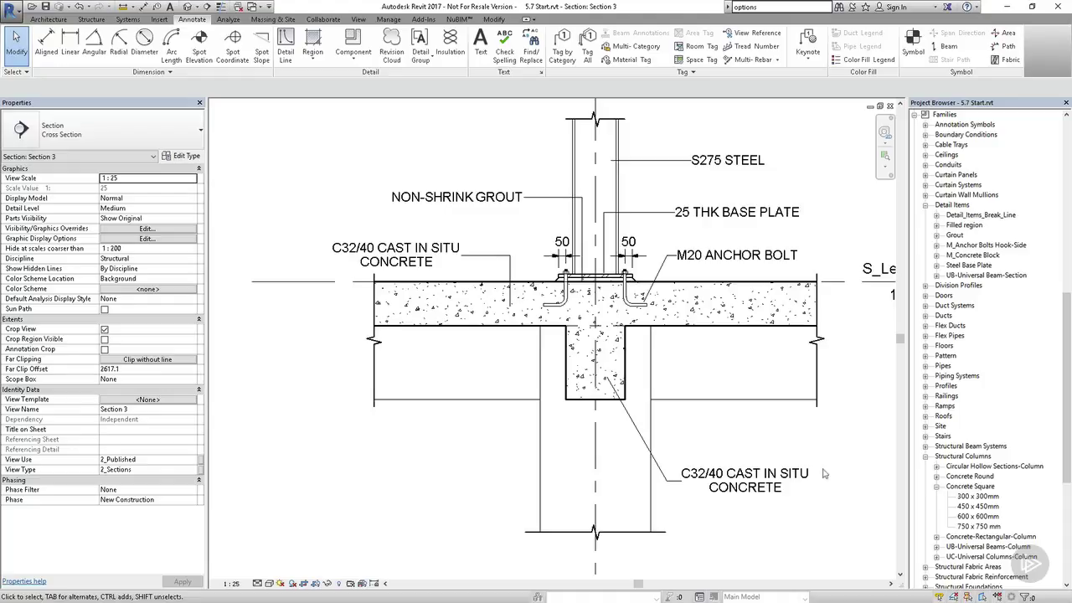
Step: Place a user keynote on the steel column above the grout label, choosing U001
left_click(808, 52)
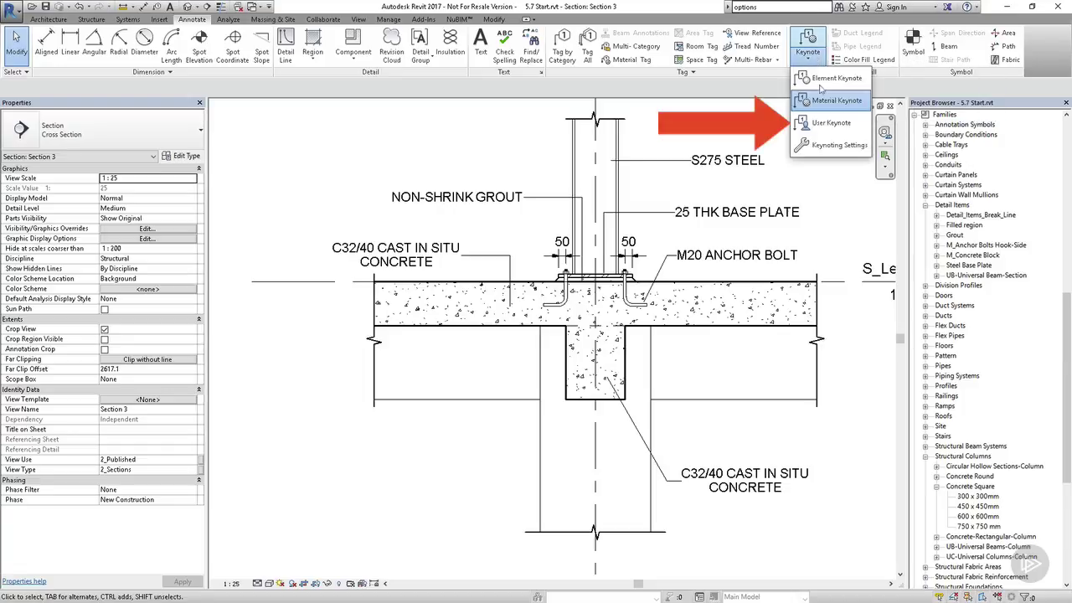
left_click(837, 124)
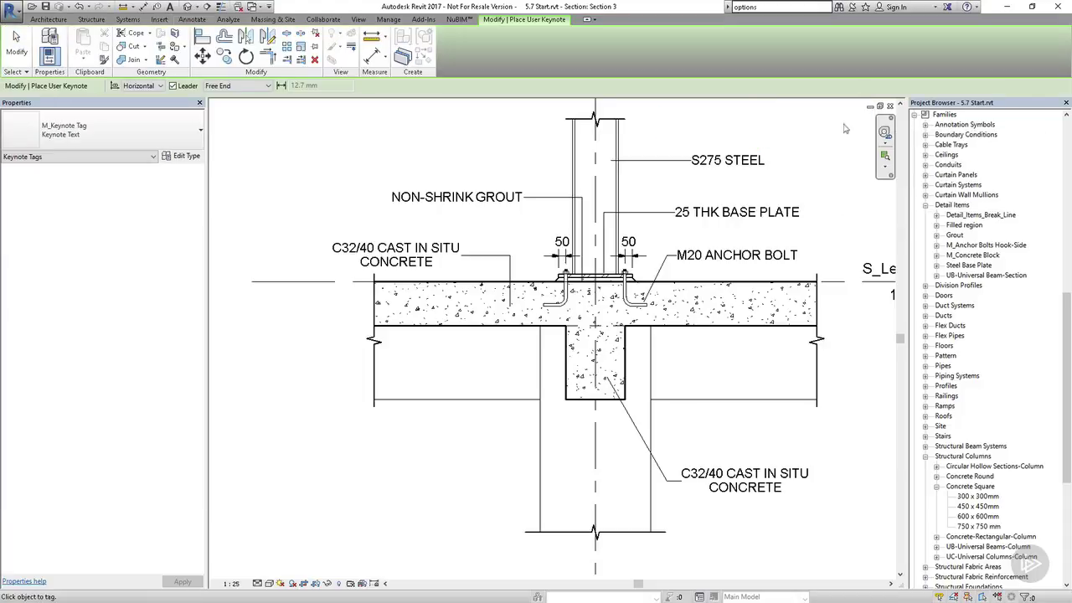
left_click(582, 160)
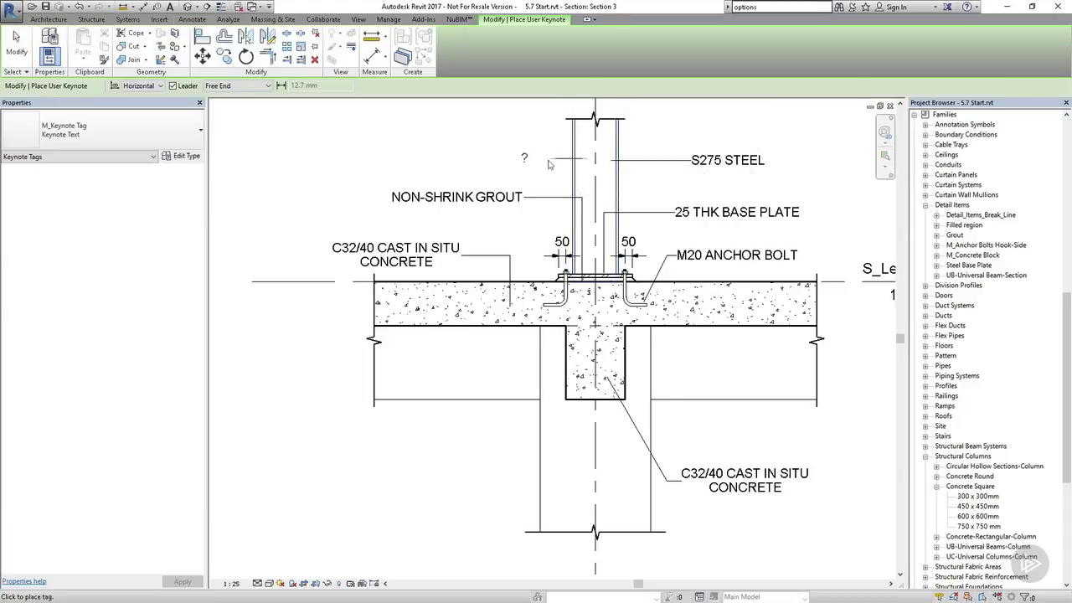
left_click(491, 164)
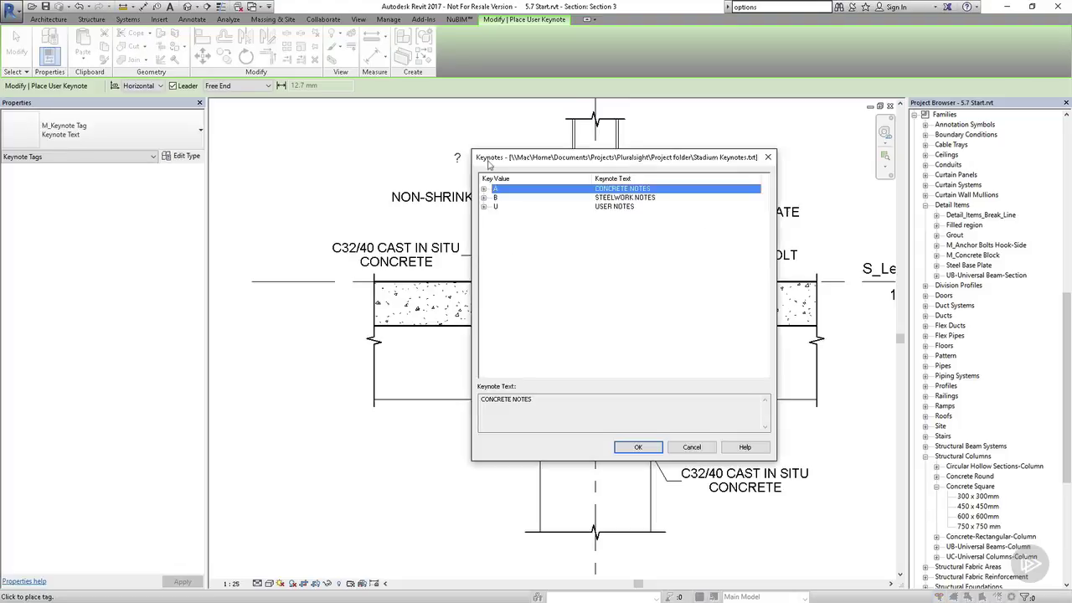
left_click(484, 206)
left_click(484, 206)
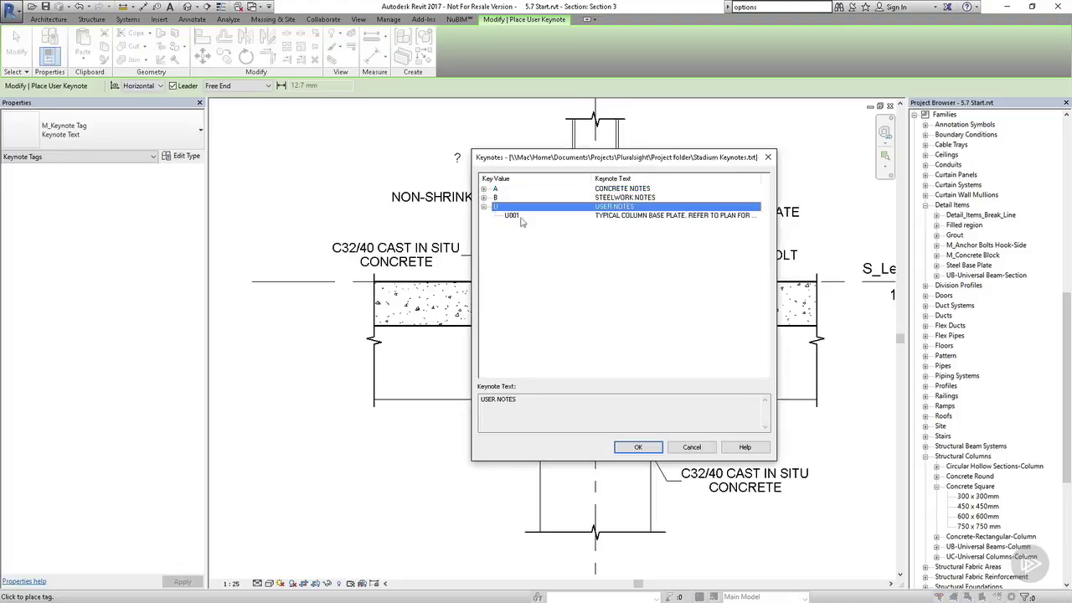
left_click(520, 217)
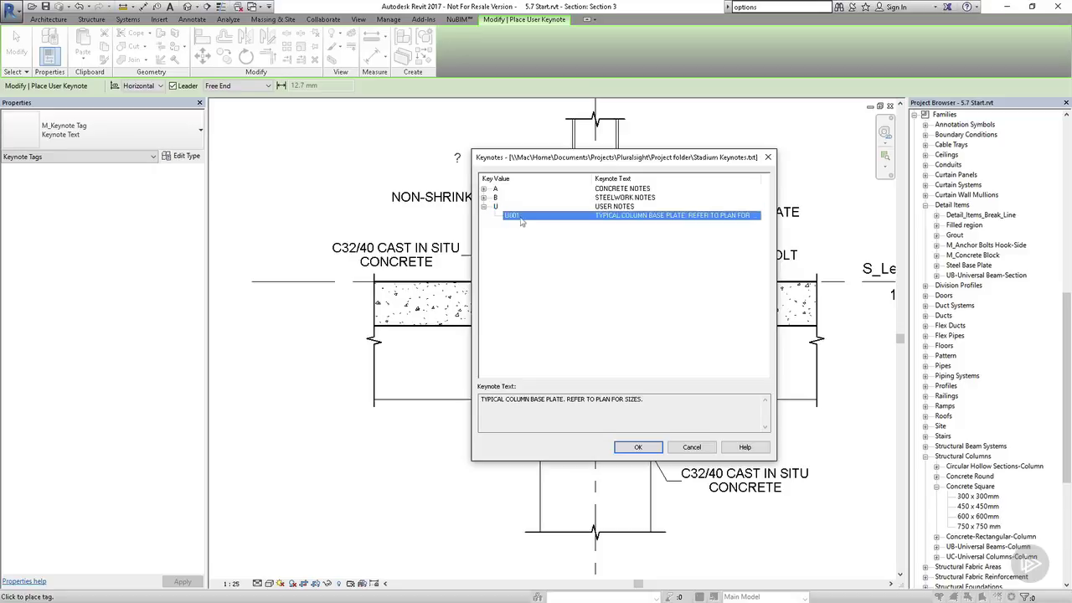
left_click(637, 447)
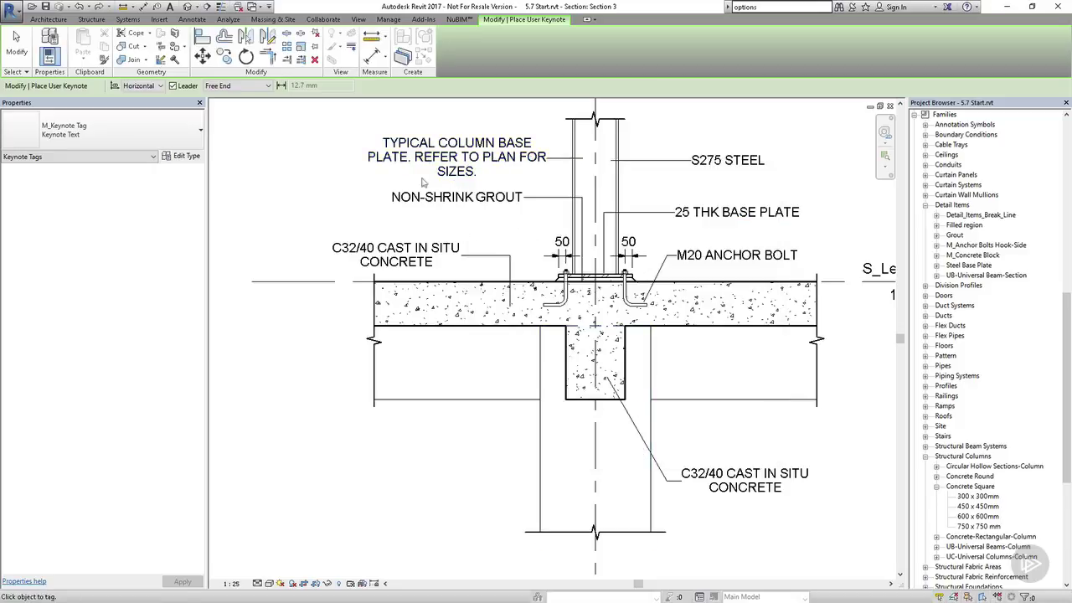